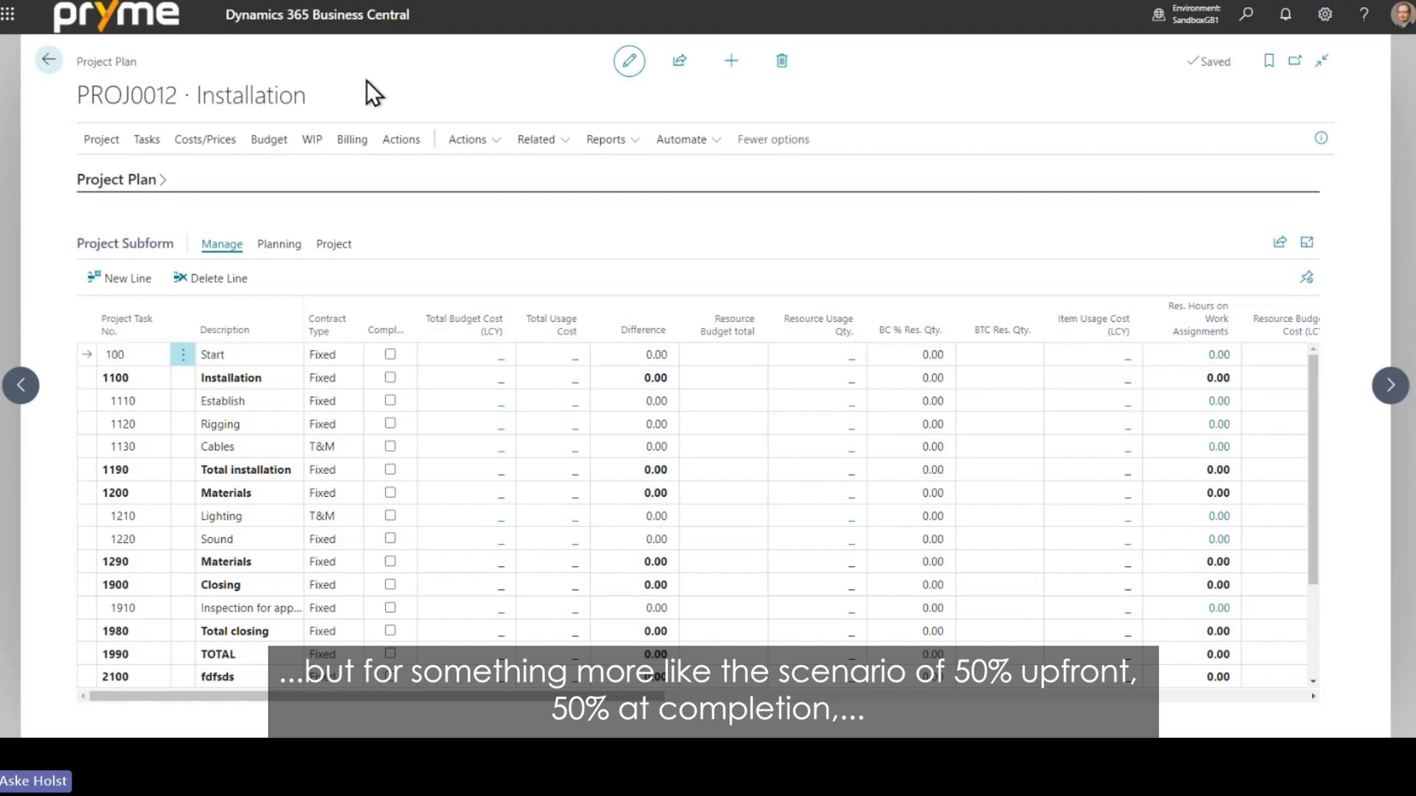
Step: Open the project's scheduled billings and create a billing line with code 1 and description UP-front
{"action": "left_click", "coordinate": [353, 134]}
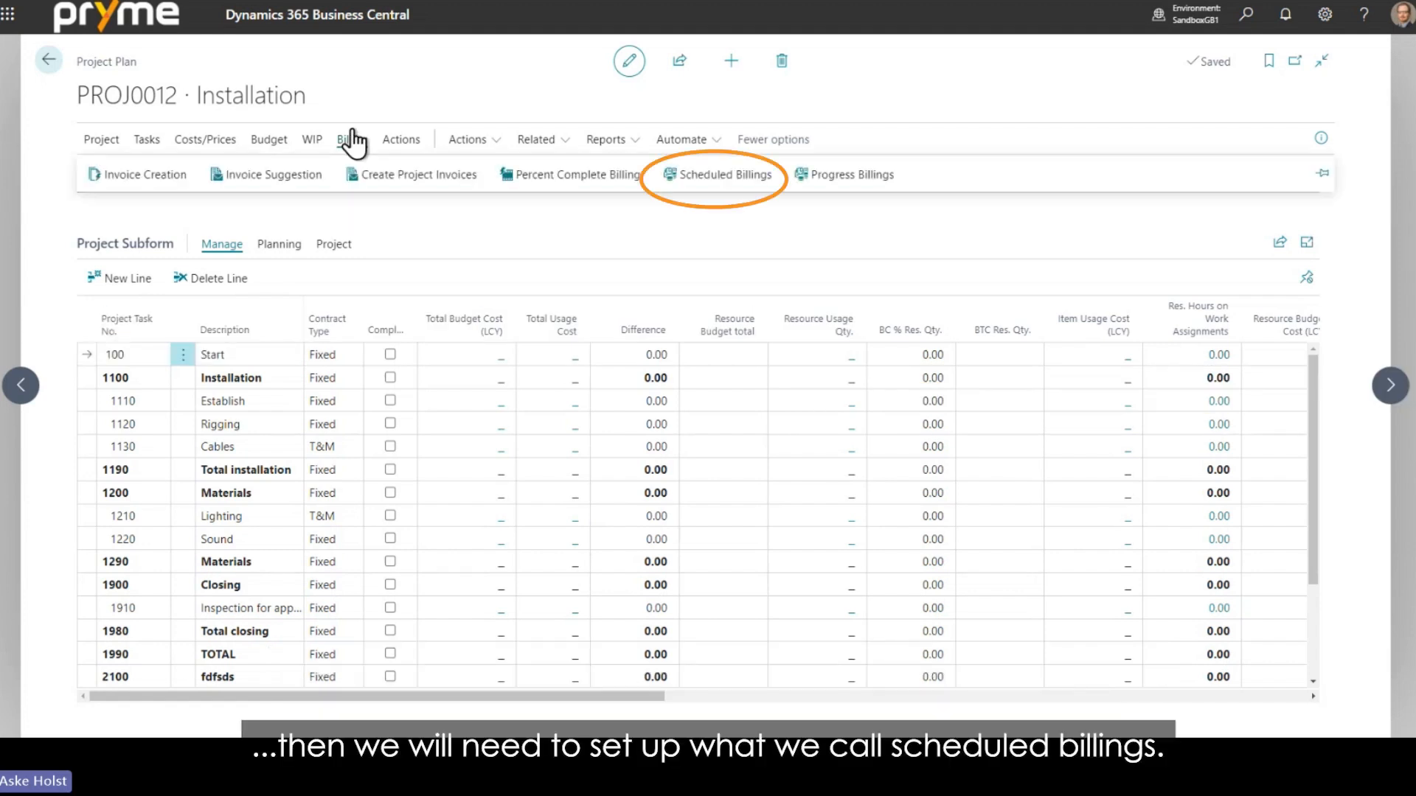
{"action": "left_click", "coordinate": [684, 191]}
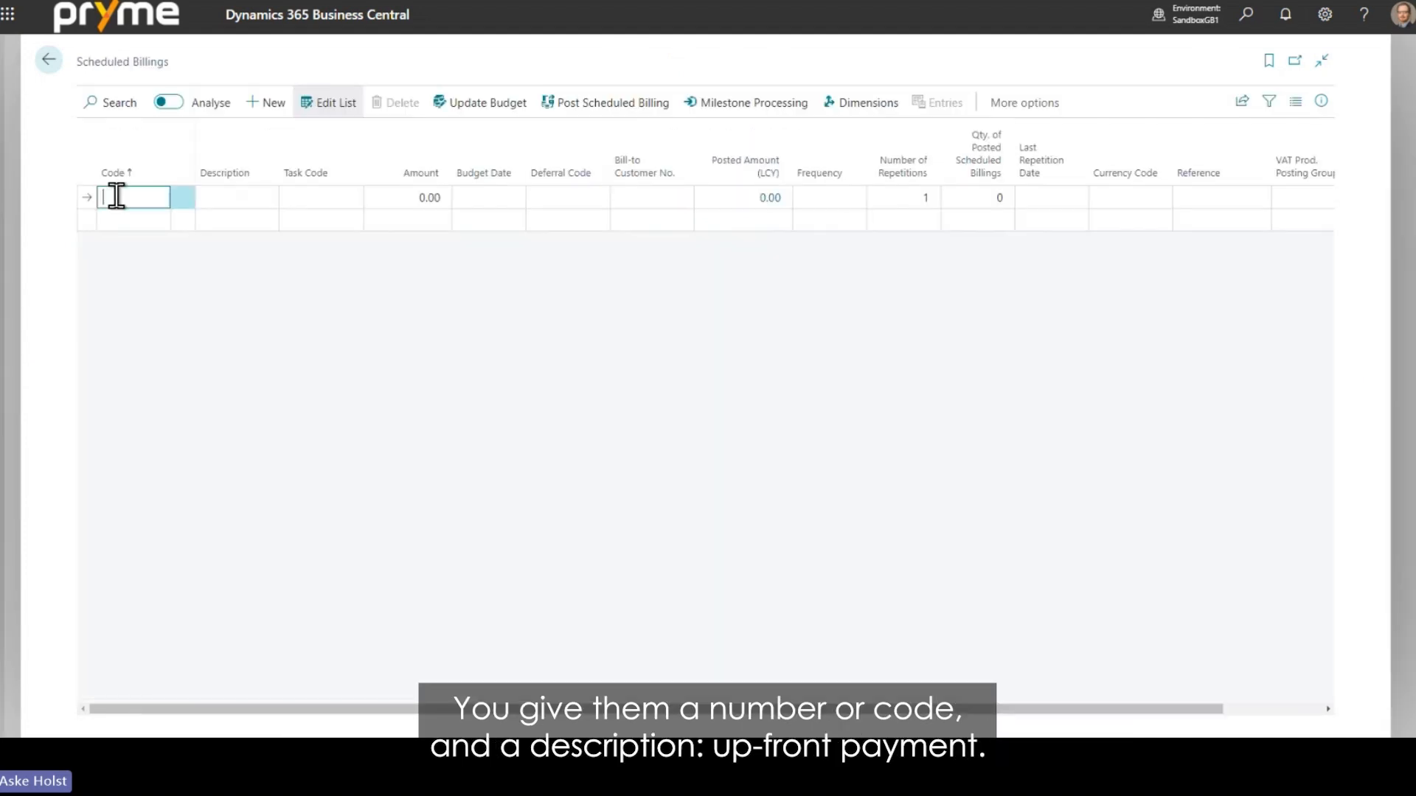
{"action": "type", "text": "1"}
{"action": "key", "text": "Tab"}
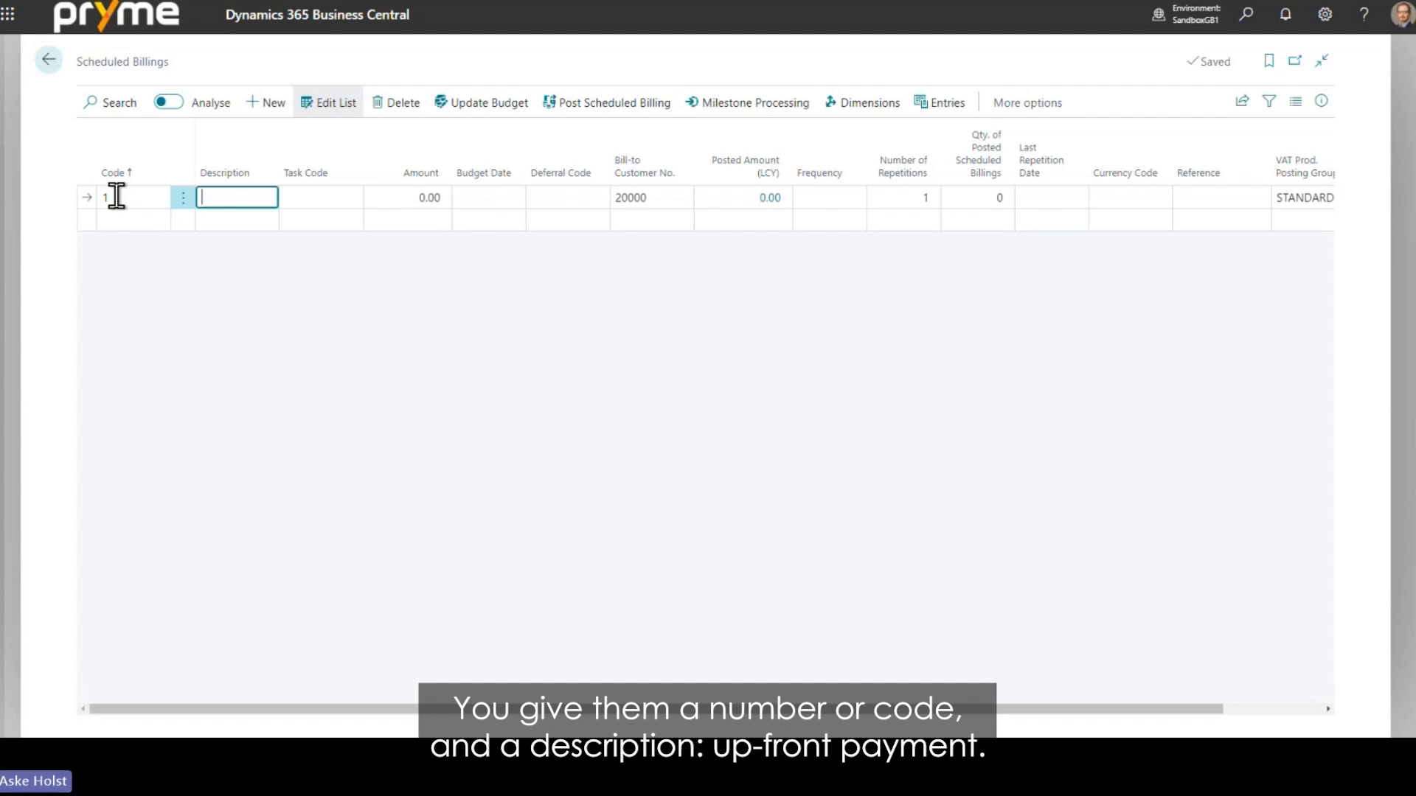
{"action": "type", "text": "UP-front"}
{"action": "key", "text": "Tab"}
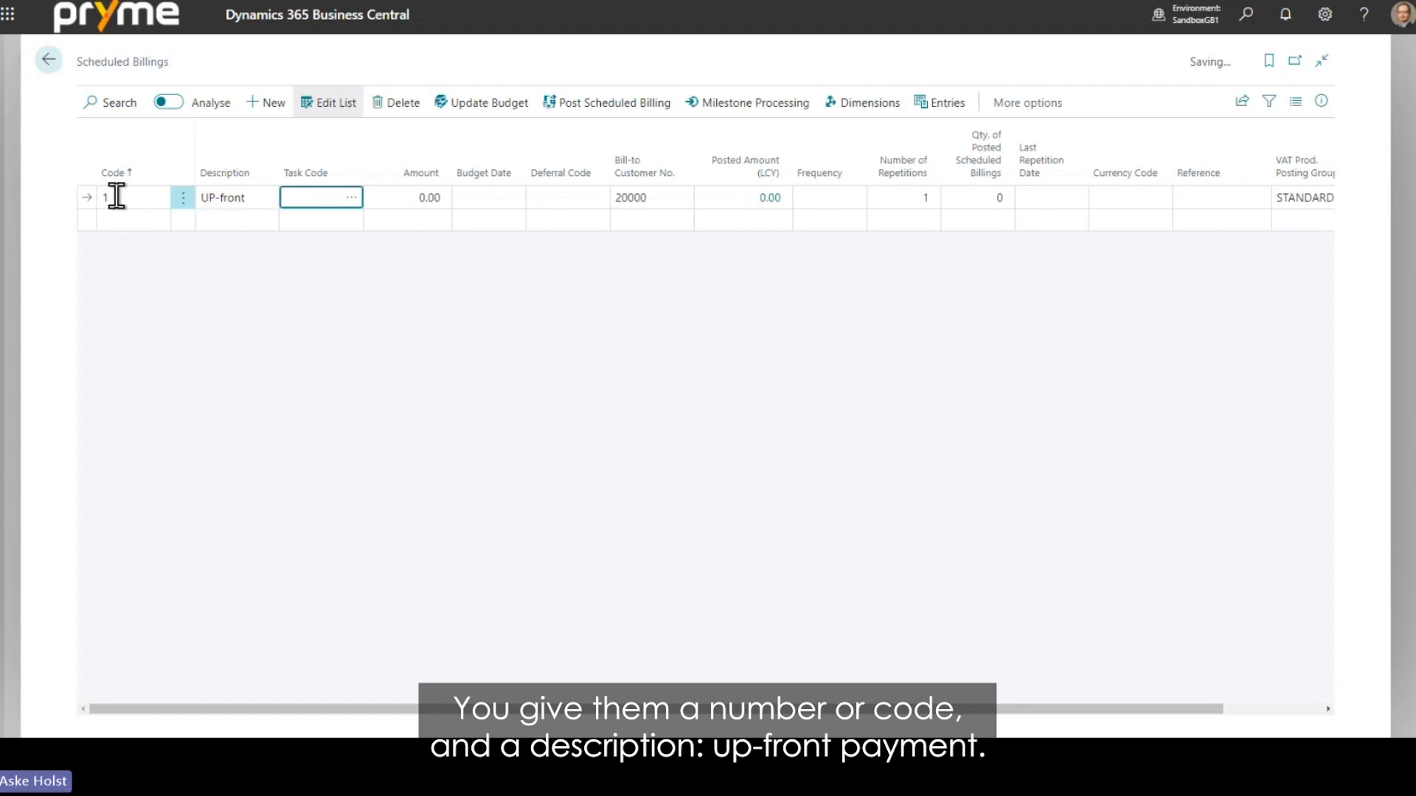
Step: Try to assign the Lighting task 1210 to the UP-front billing line
{"action": "left_click", "coordinate": [348, 199]}
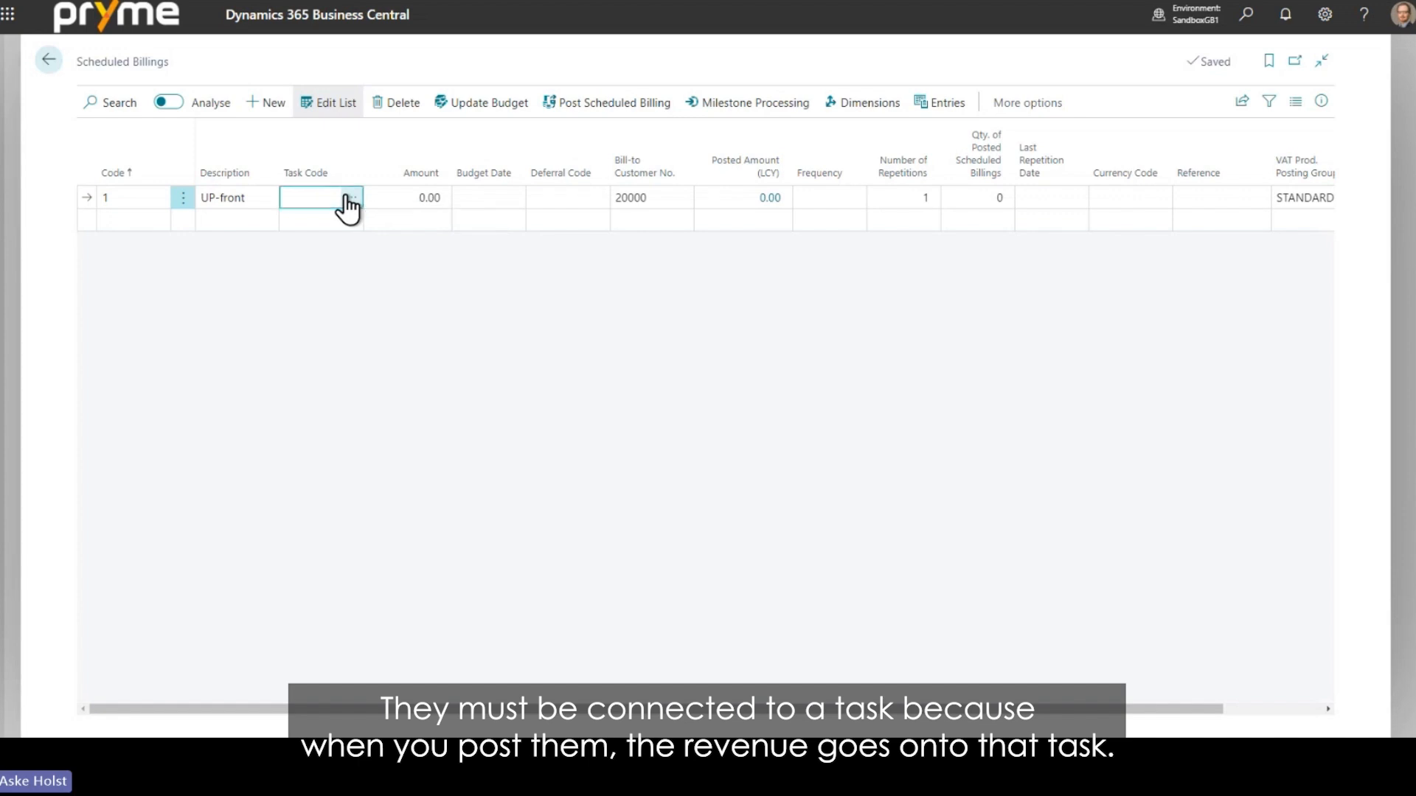
{"action": "scroll", "coordinate": [444, 378], "scroll_direction": "down", "scroll_amount": 3}
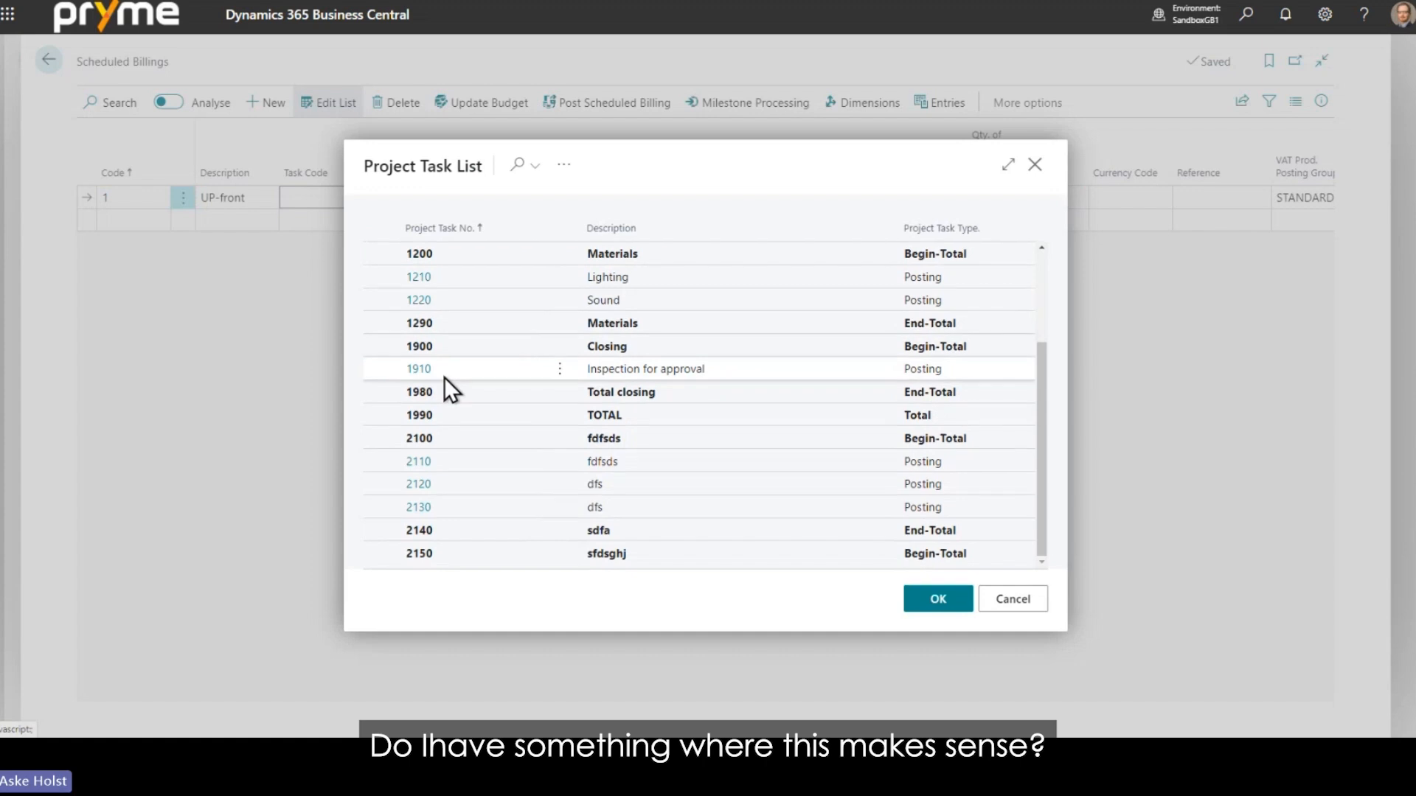
{"action": "scroll", "coordinate": [444, 378], "scroll_direction": "up", "scroll_amount": 3}
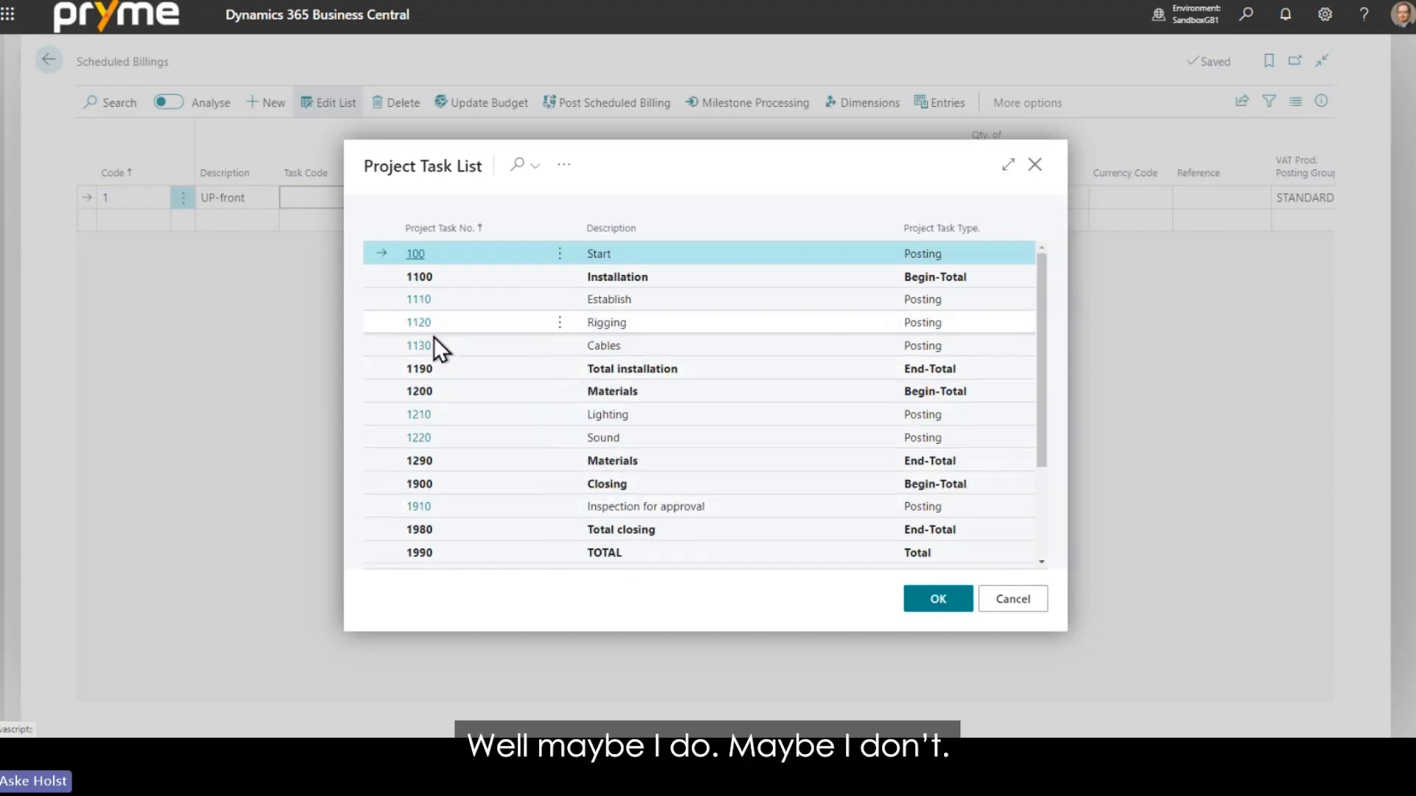
{"action": "scroll", "coordinate": [503, 456], "scroll_direction": "down", "scroll_amount": 2}
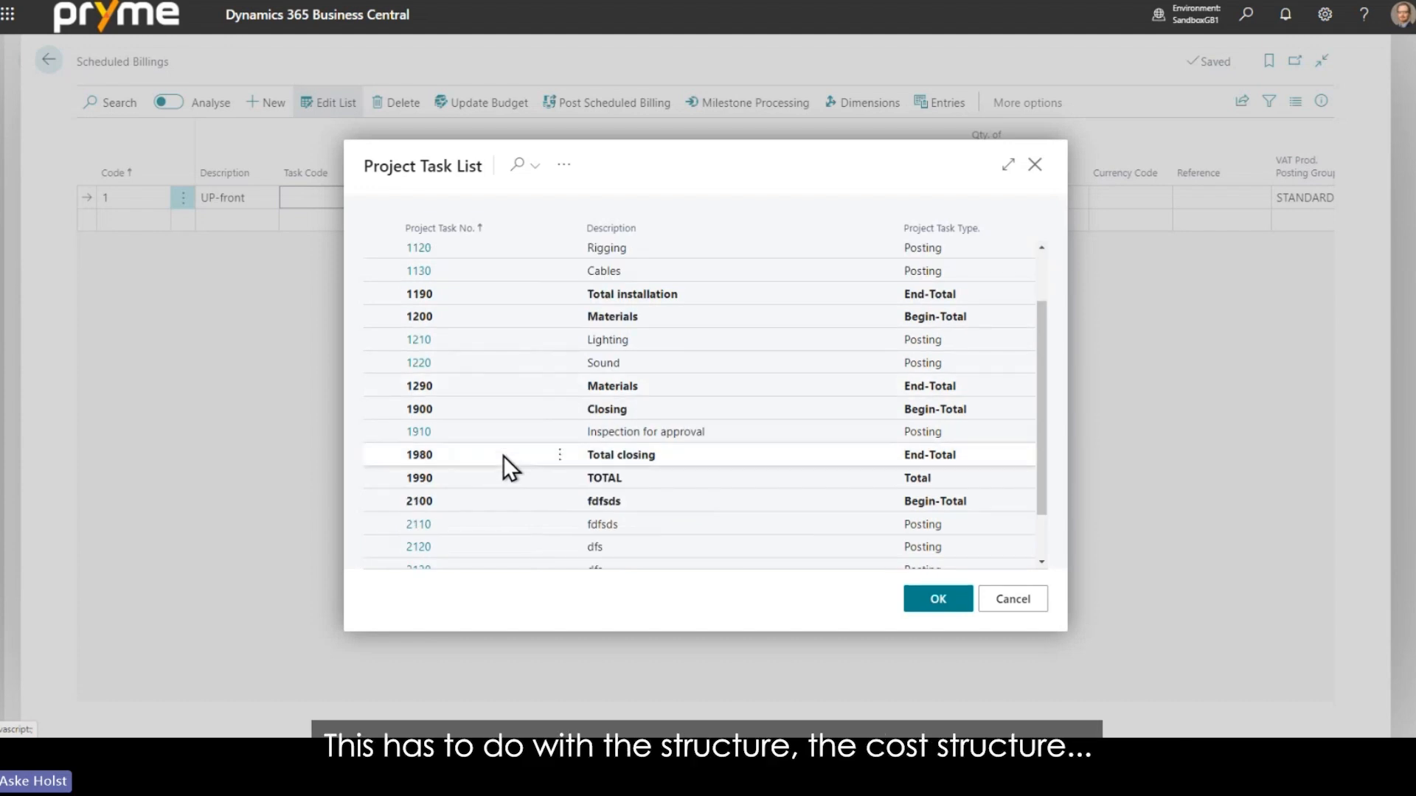
{"action": "scroll", "coordinate": [504, 356], "scroll_direction": "up", "scroll_amount": 2}
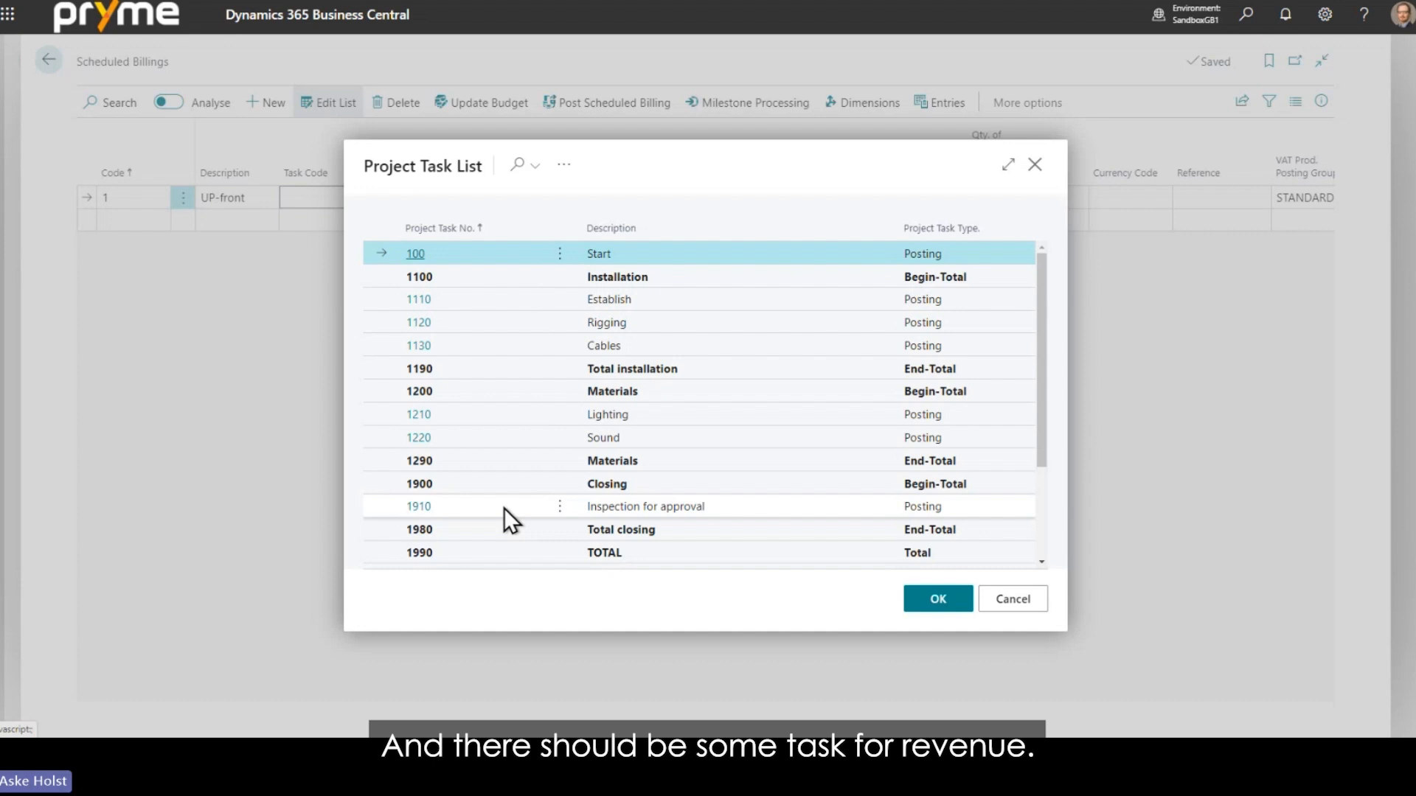
{"action": "left_click", "coordinate": [472, 413]}
{"action": "left_click", "coordinate": [917, 608]}
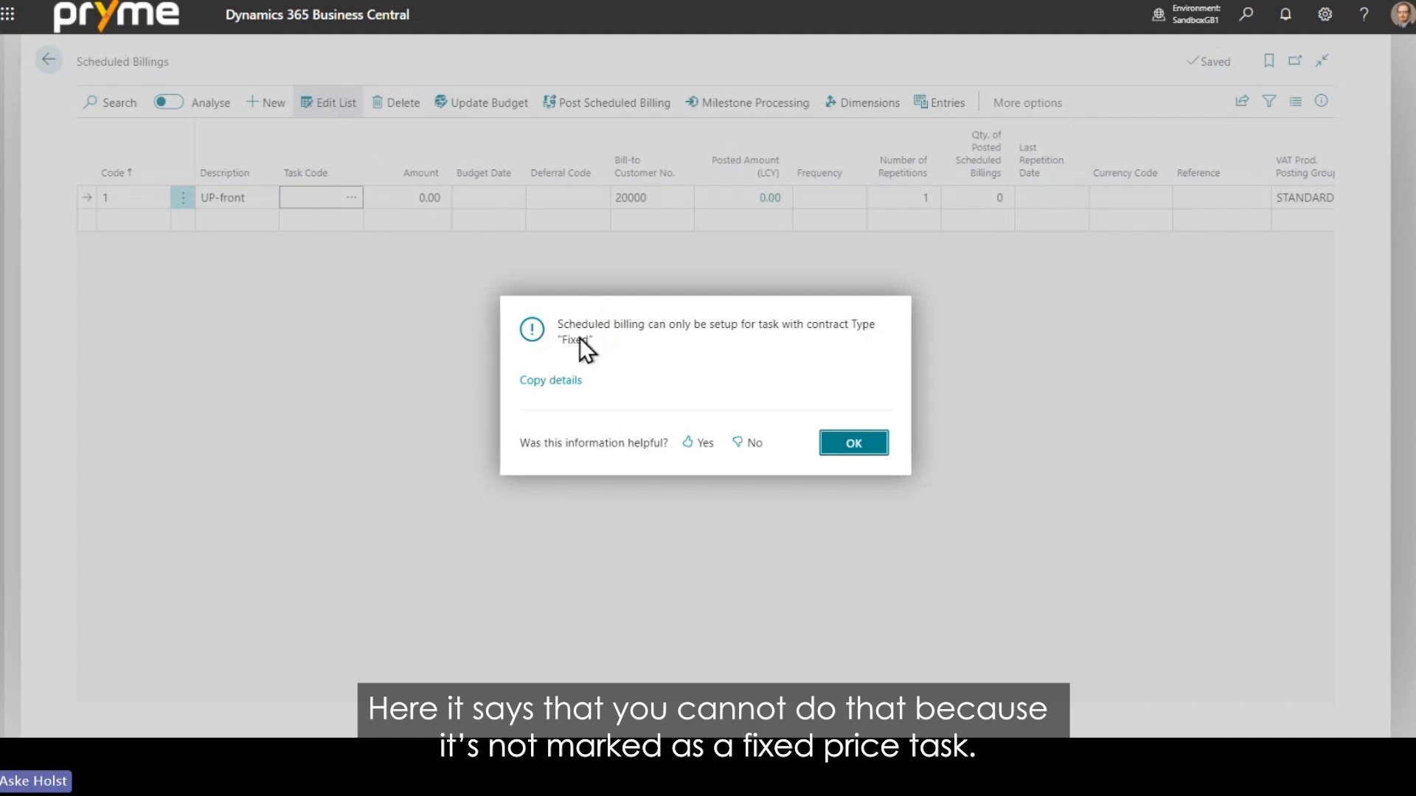
{"action": "left_click", "coordinate": [853, 443]}
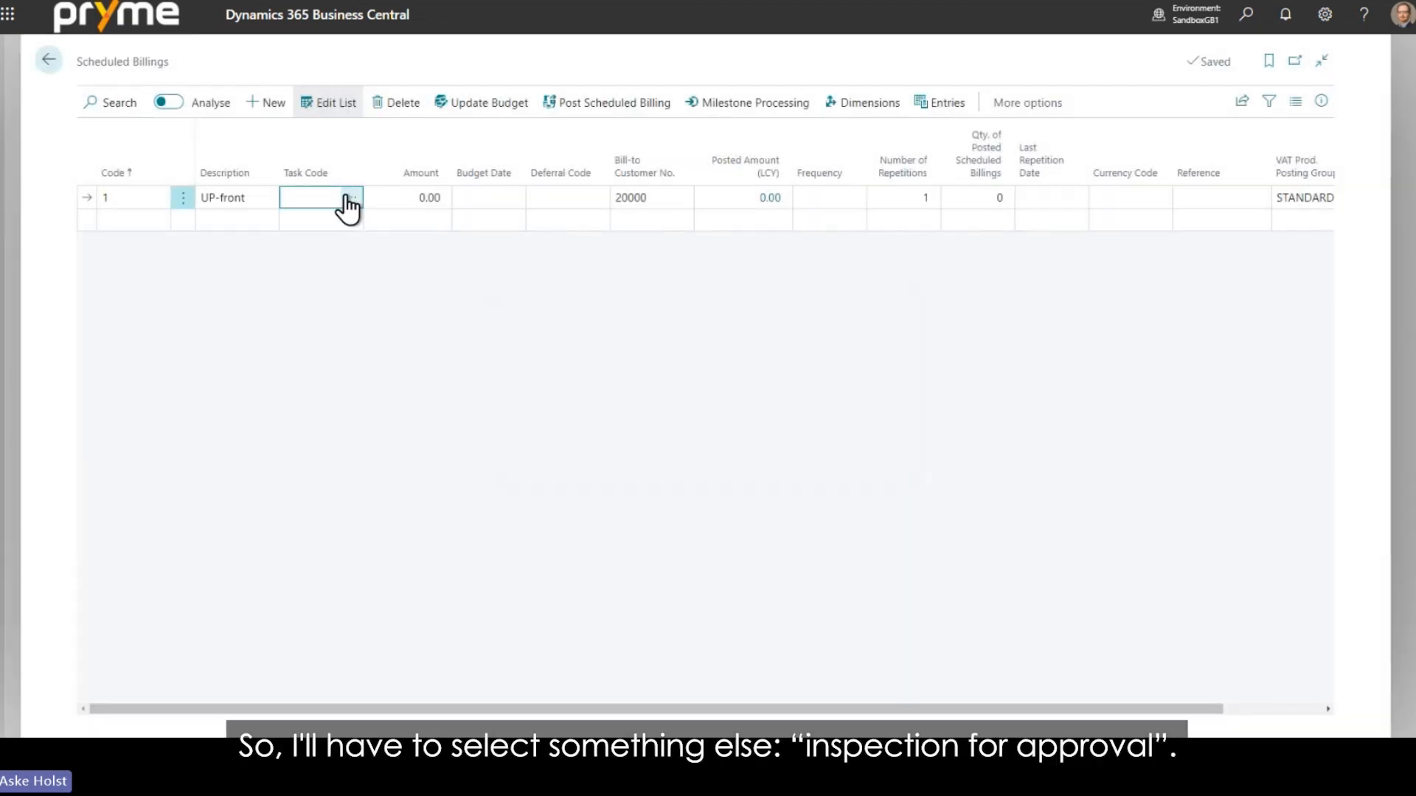
Step: Assign task 1910, Inspection for approval, to the UP-front billing line and set its amount to 10,000
{"action": "left_click", "coordinate": [351, 198]}
{"action": "left_click", "coordinate": [436, 504]}
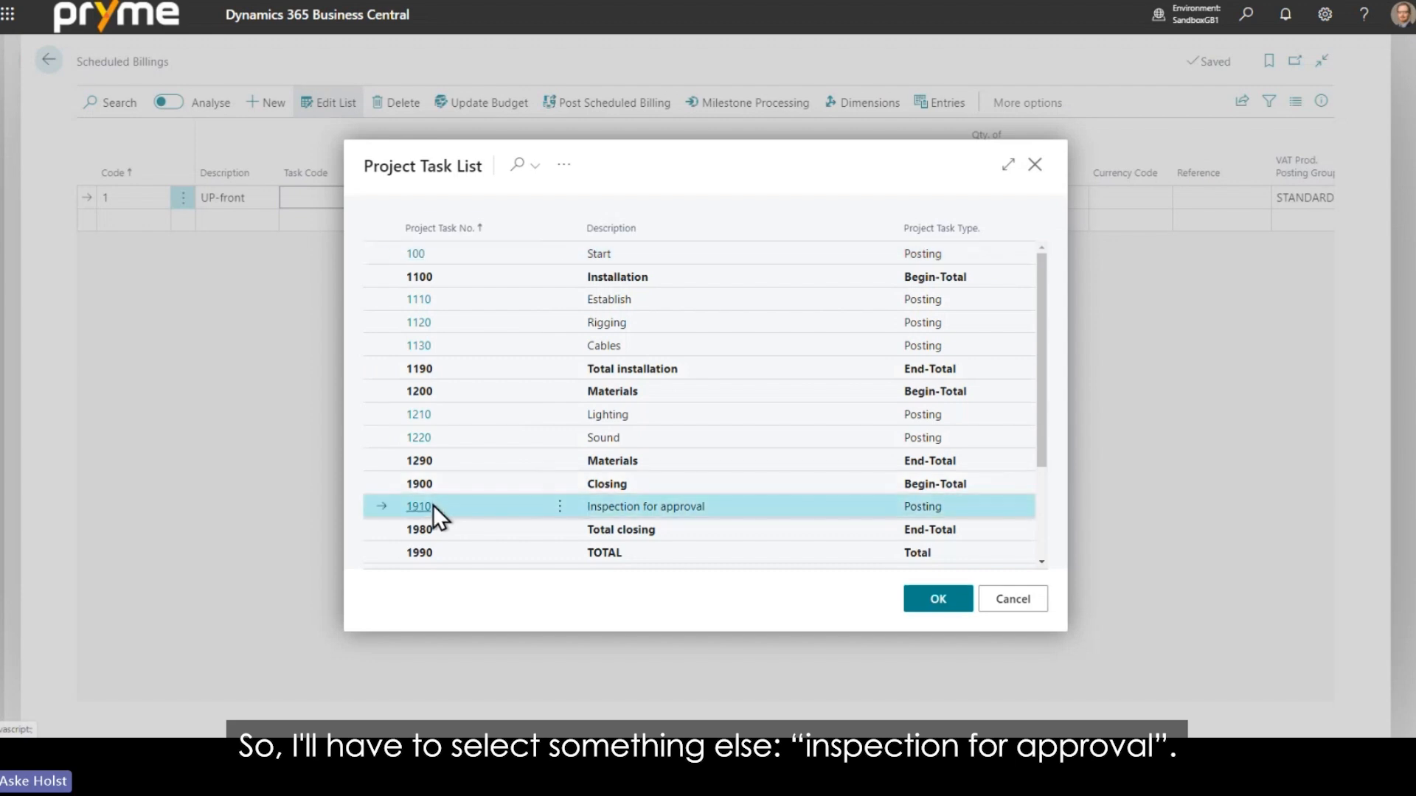
{"action": "left_click", "coordinate": [432, 507]}
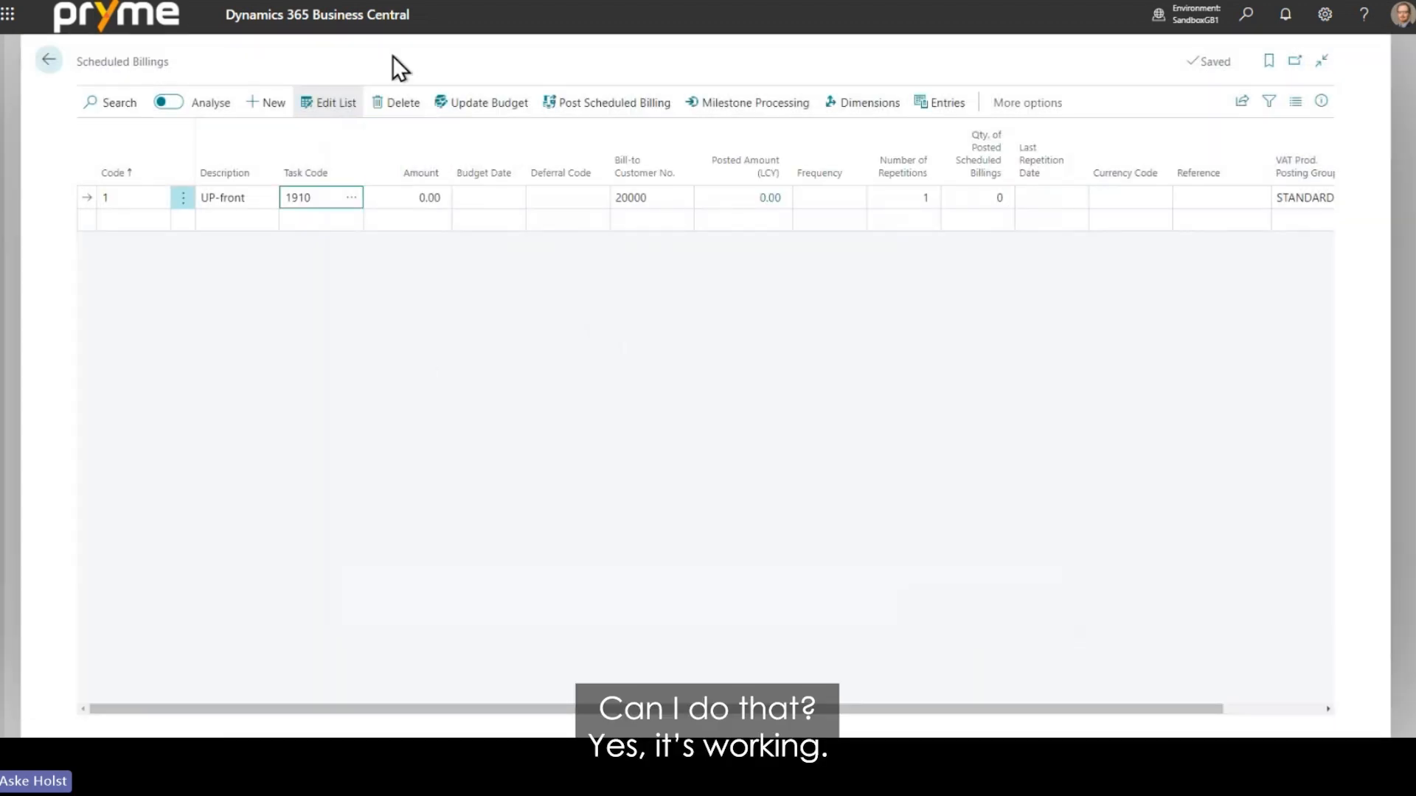
{"action": "left_click", "coordinate": [396, 199]}
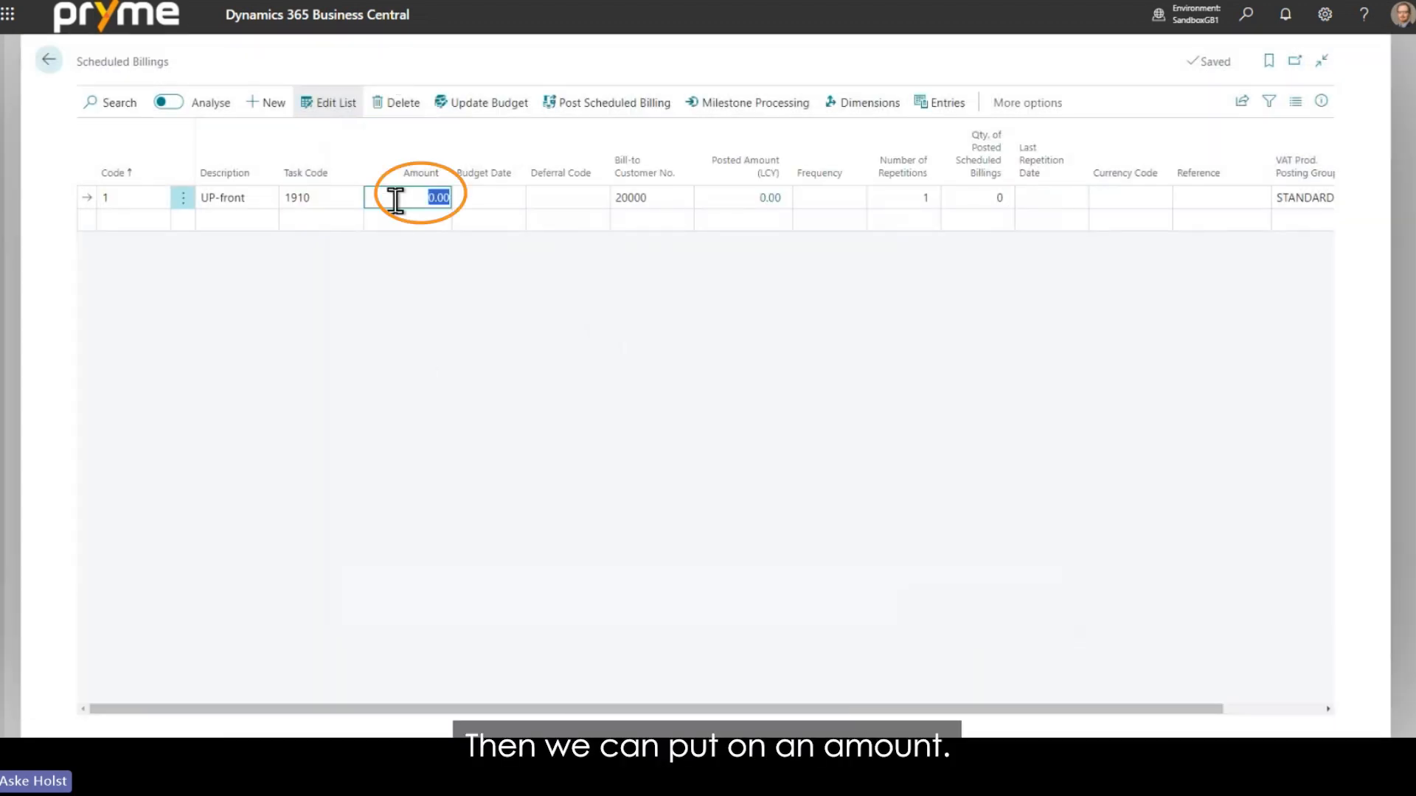
{"action": "type", "text": "10000"}
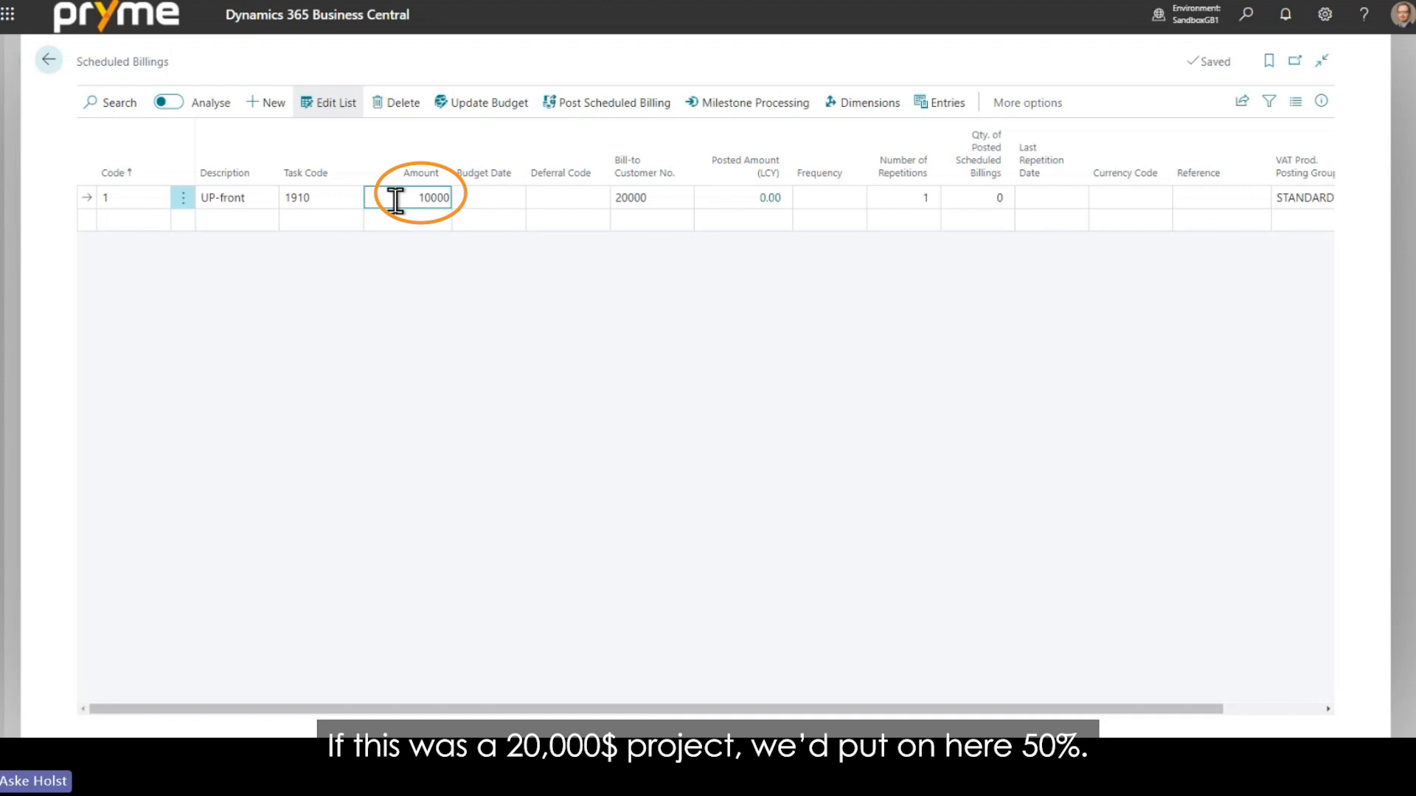
{"action": "key", "text": "Tab"}
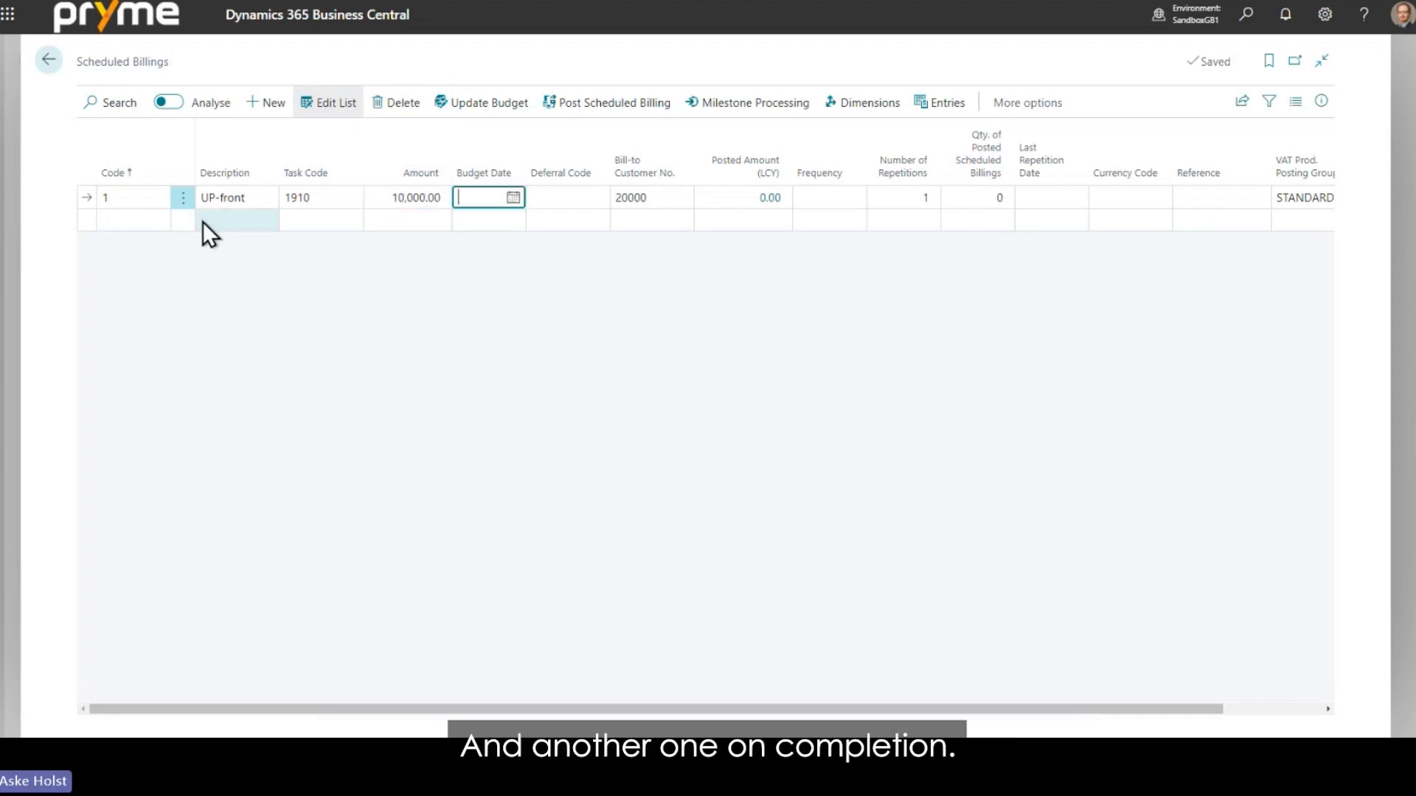
Step: Add a second billing line with code 2 and description Completion
{"action": "left_click", "coordinate": [136, 219]}
{"action": "type", "text": "2"}
{"action": "key", "text": "Tab"}
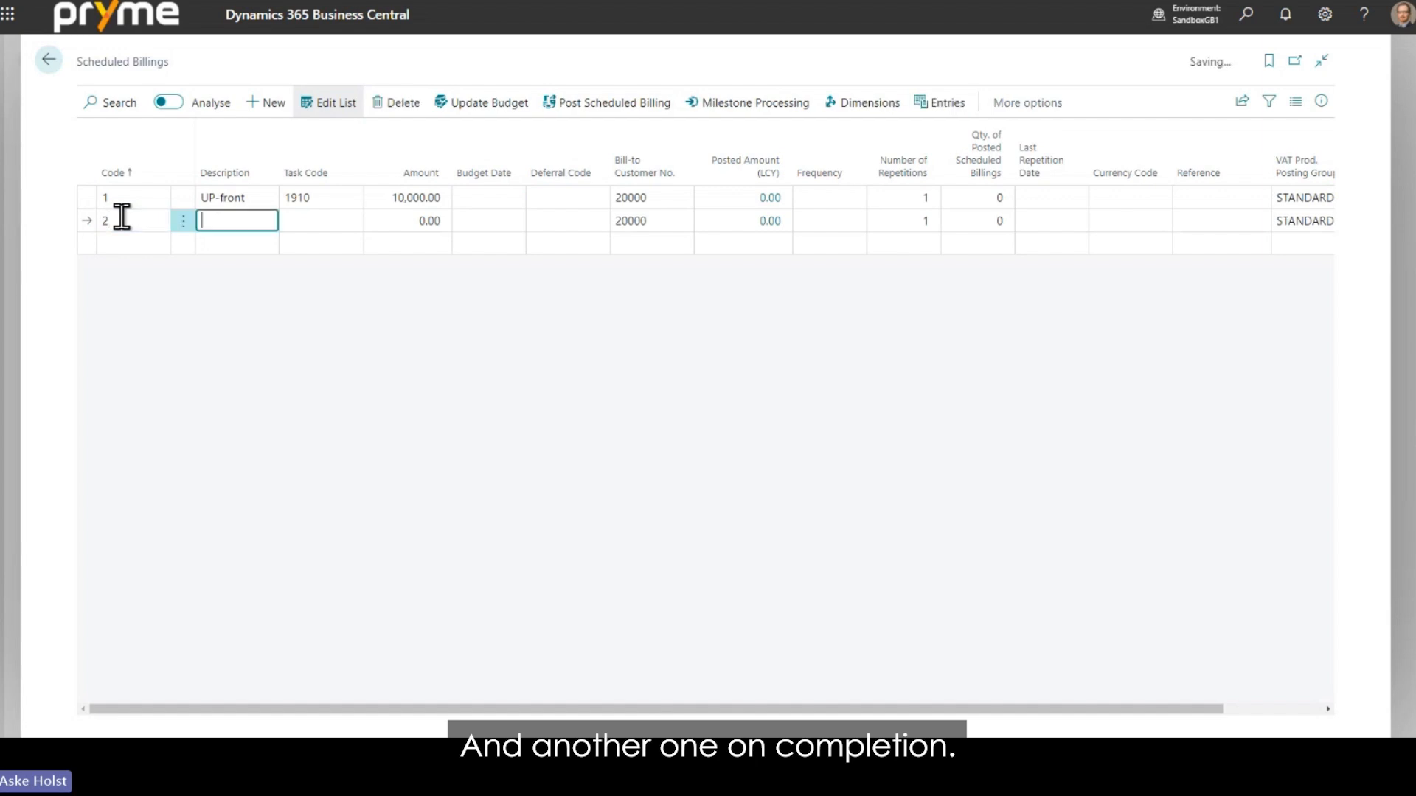
{"action": "type", "text": "Completion"}
{"action": "key", "text": "Tab"}
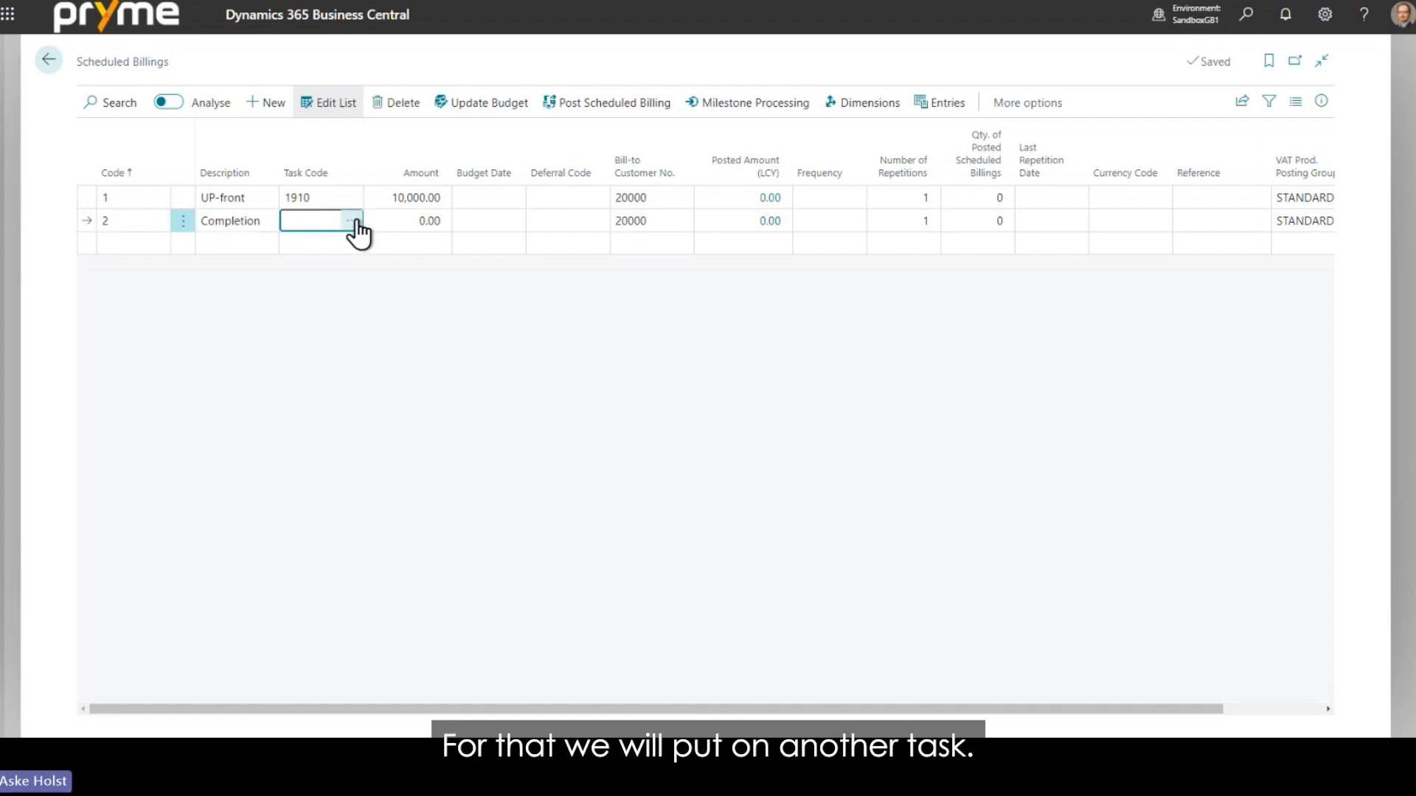
Step: Assign task 2110 to the Completion billing line and set its amount to 10,000
{"action": "left_click", "coordinate": [357, 221]}
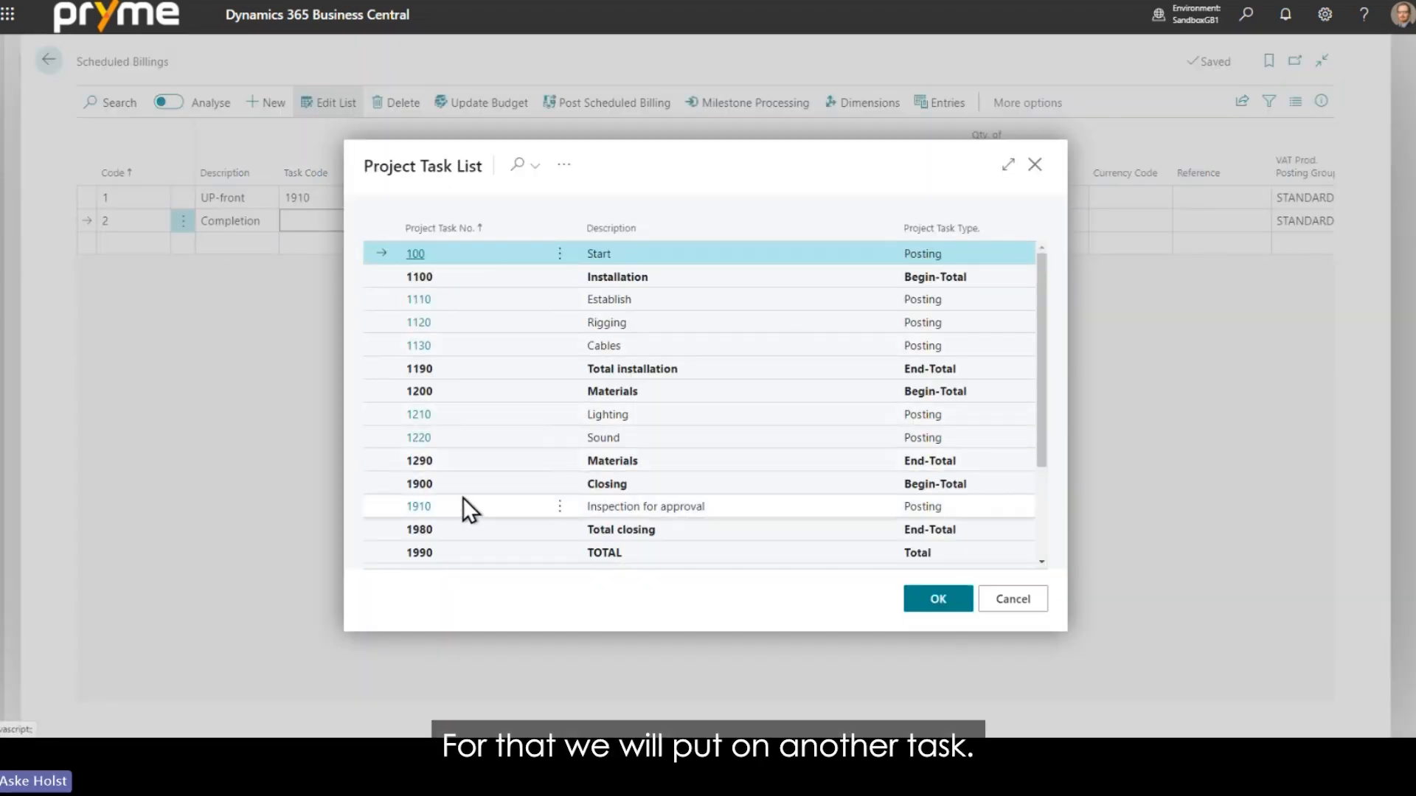
{"action": "scroll", "coordinate": [442, 487], "scroll_direction": "down", "scroll_amount": 3}
{"action": "left_click", "coordinate": [418, 462]}
{"action": "left_click", "coordinate": [404, 221]}
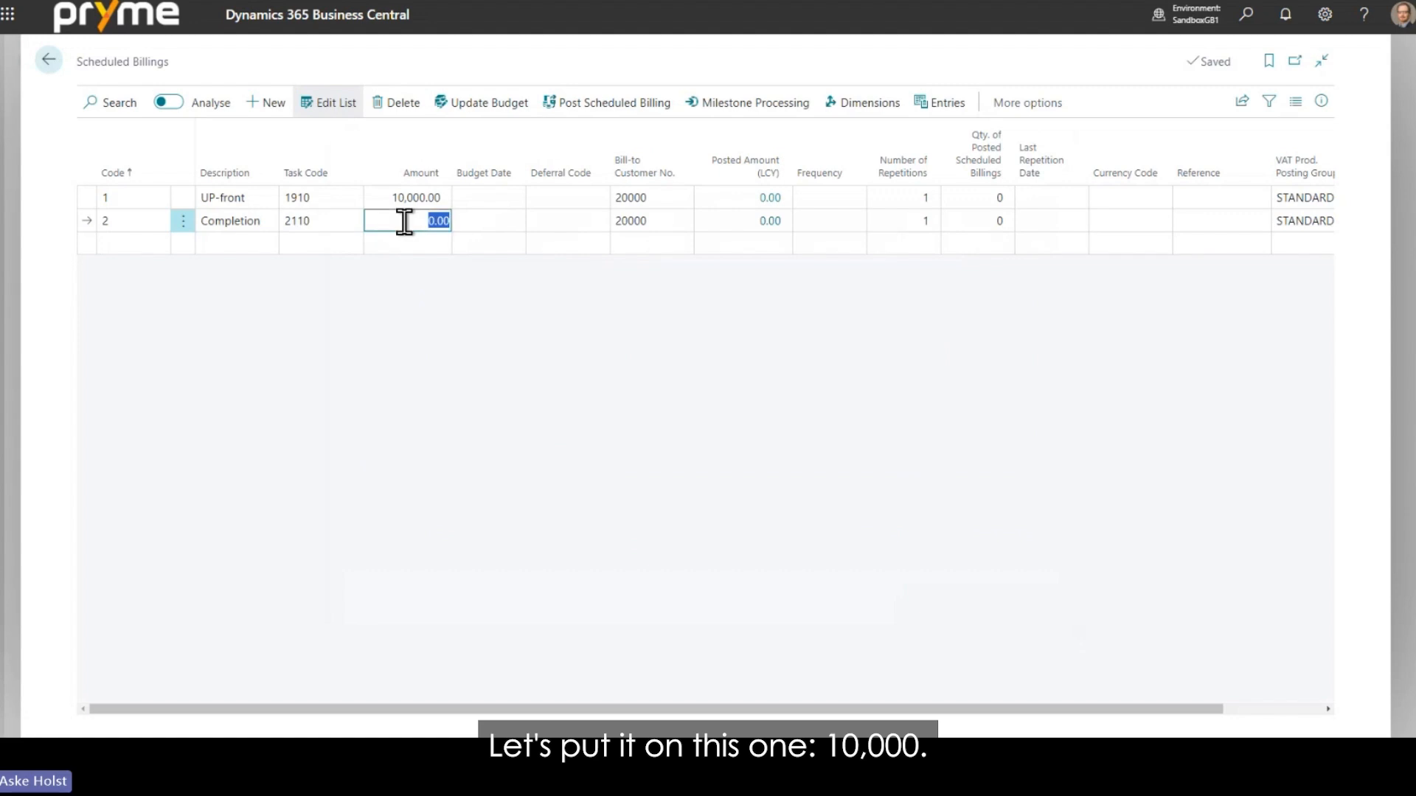
{"action": "type", "text": "10,000"}
{"action": "key", "text": "Tab"}
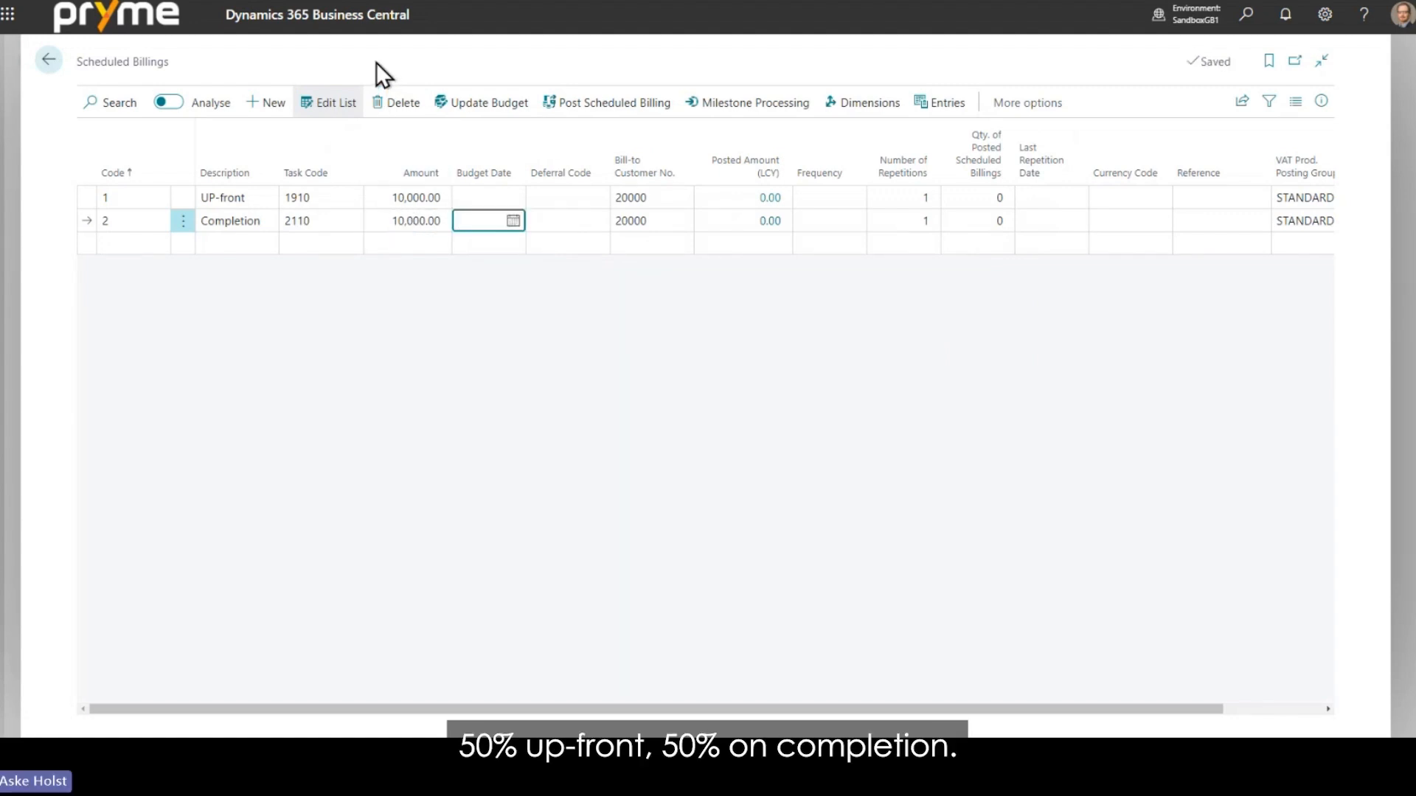
Step: Set the budget dates to 25/04/2024 for UP-front and 31/05/2024 for Completion, and update the project budget with the billings
{"action": "left_click", "coordinate": [514, 197]}
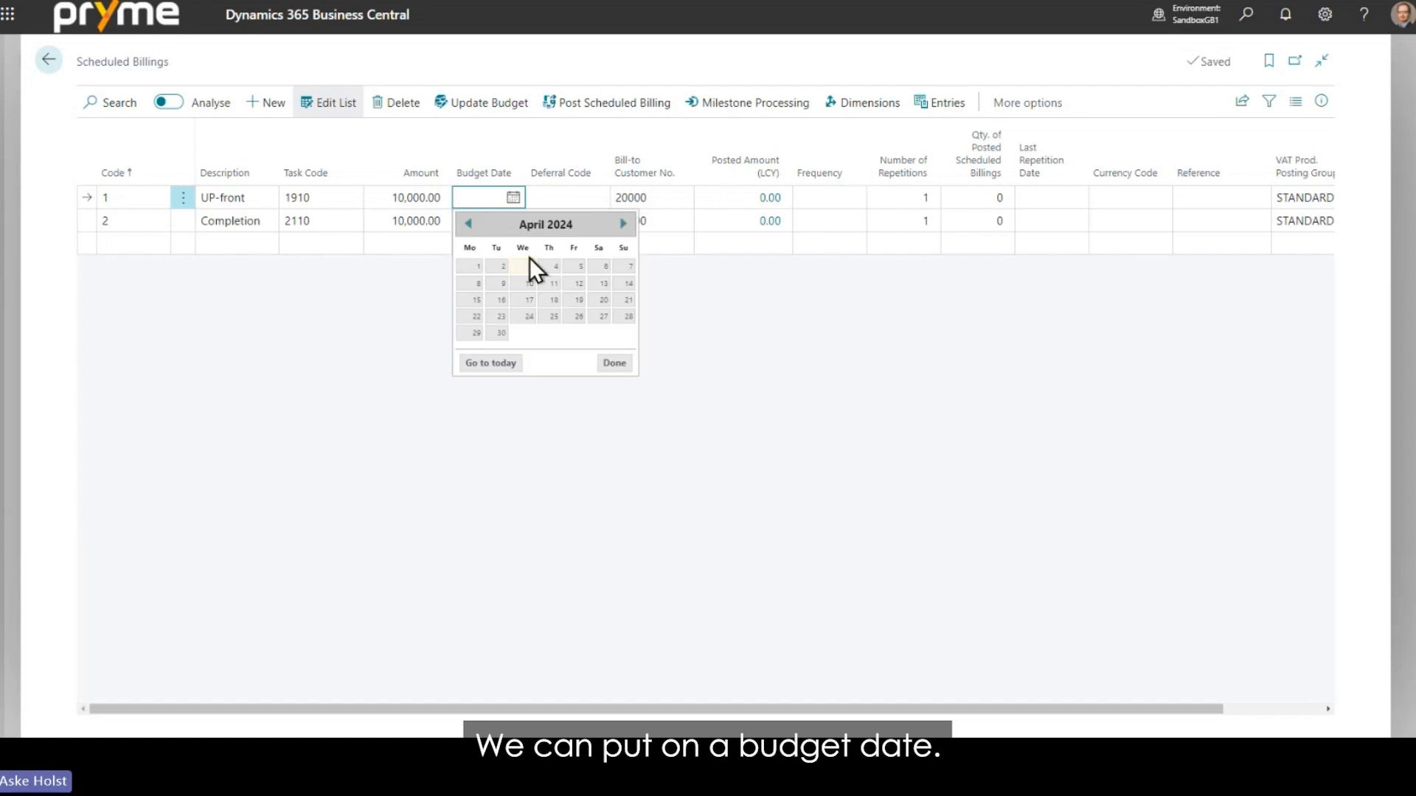
{"action": "left_click", "coordinate": [552, 317]}
{"action": "left_click", "coordinate": [499, 216]}
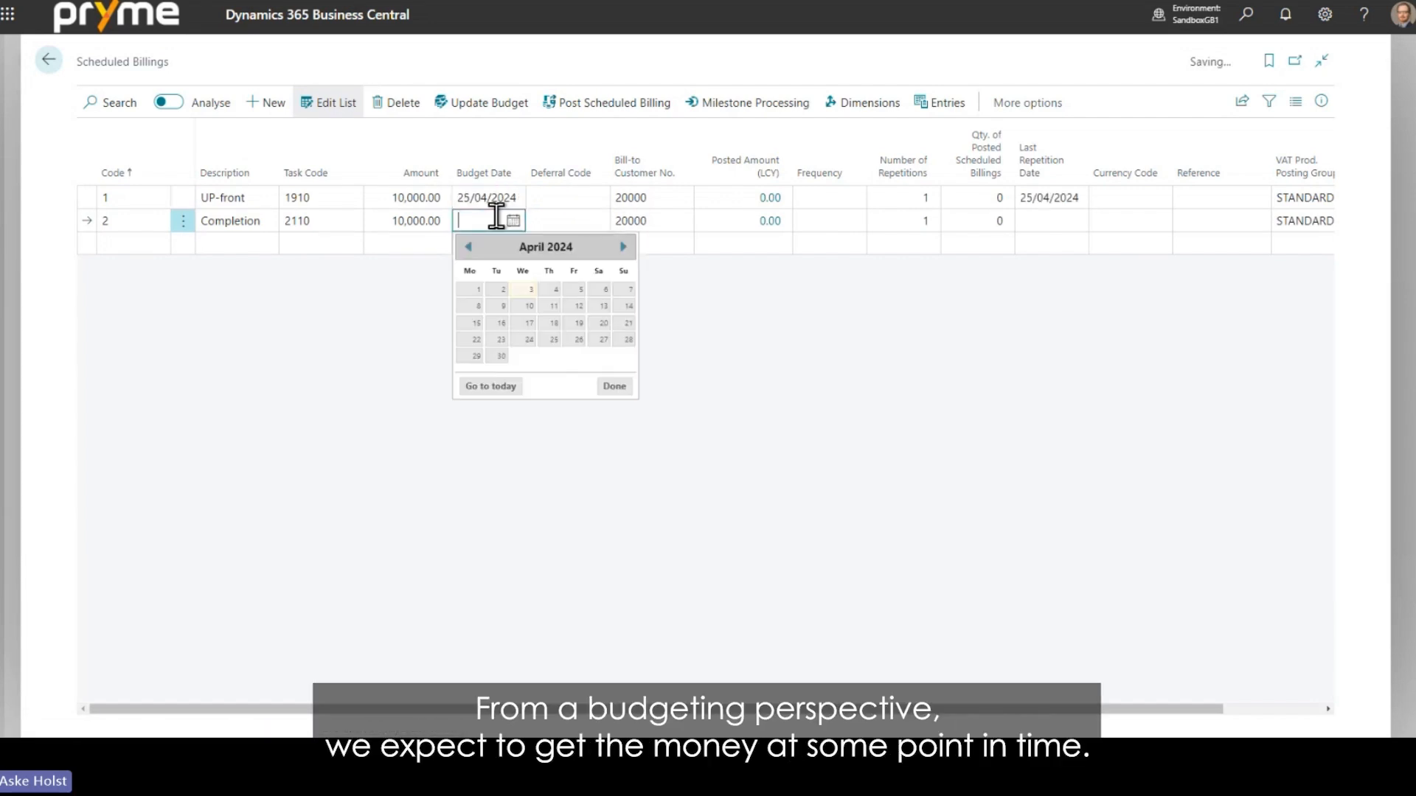
{"action": "left_click", "coordinate": [623, 246]}
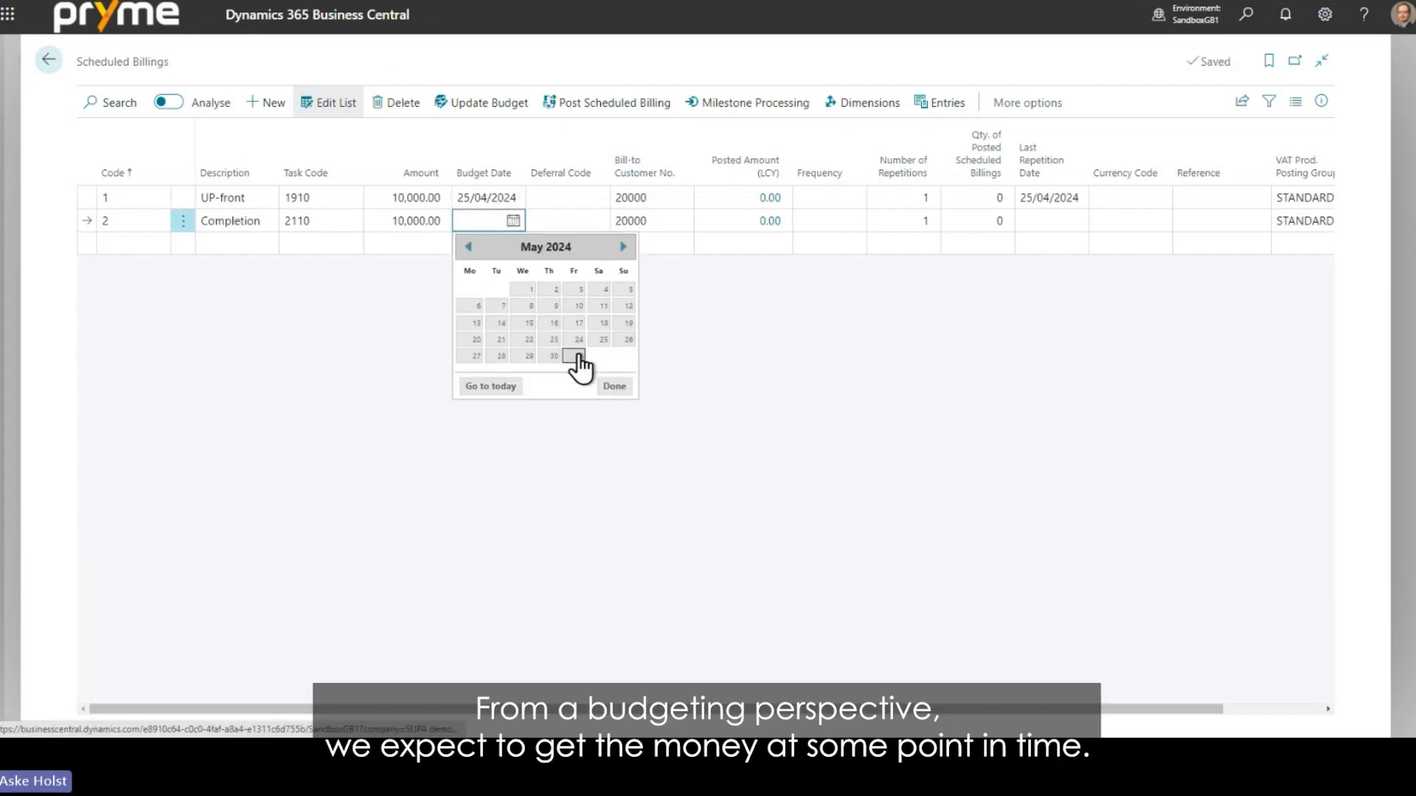
{"action": "left_click", "coordinate": [577, 357]}
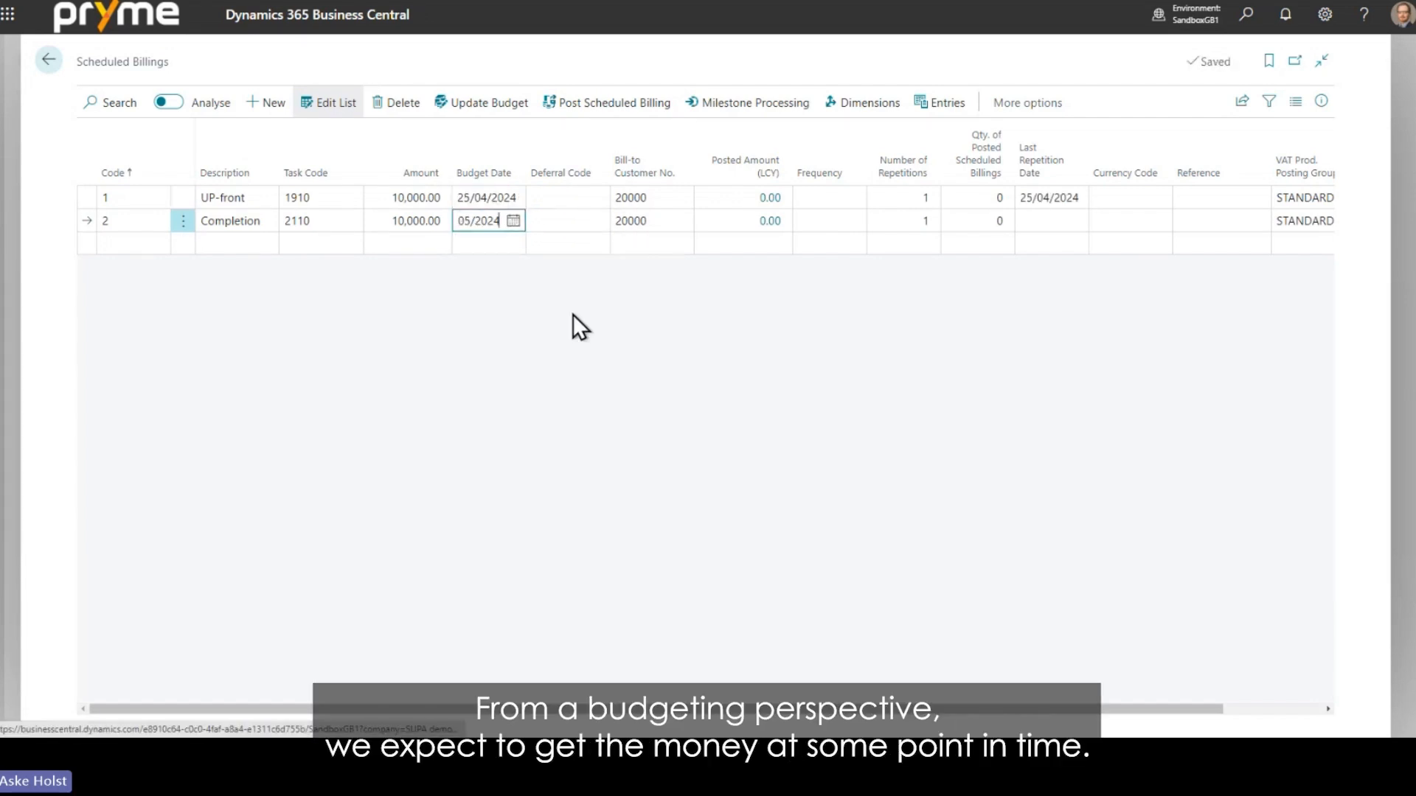
{"action": "left_click", "coordinate": [510, 114]}
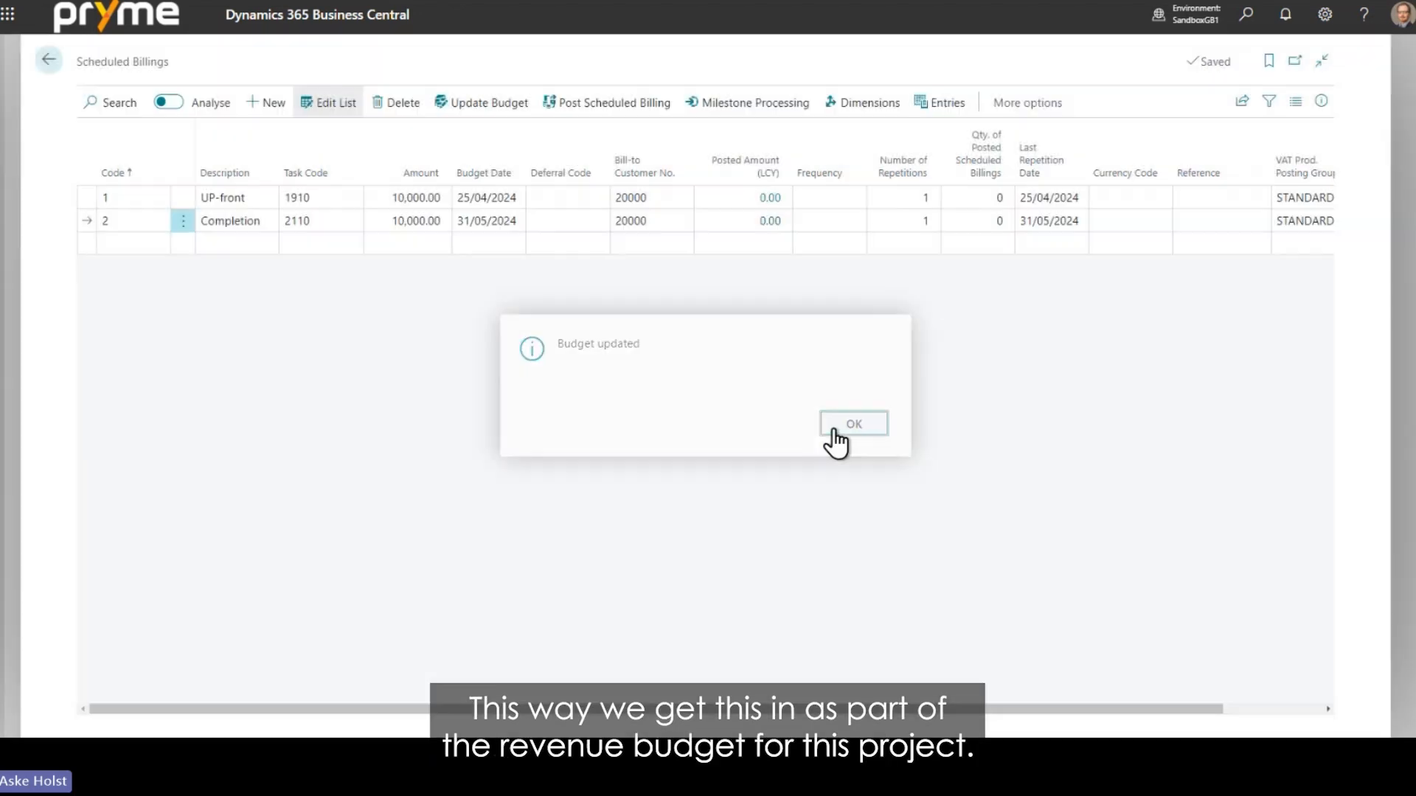
{"action": "left_click", "coordinate": [836, 433]}
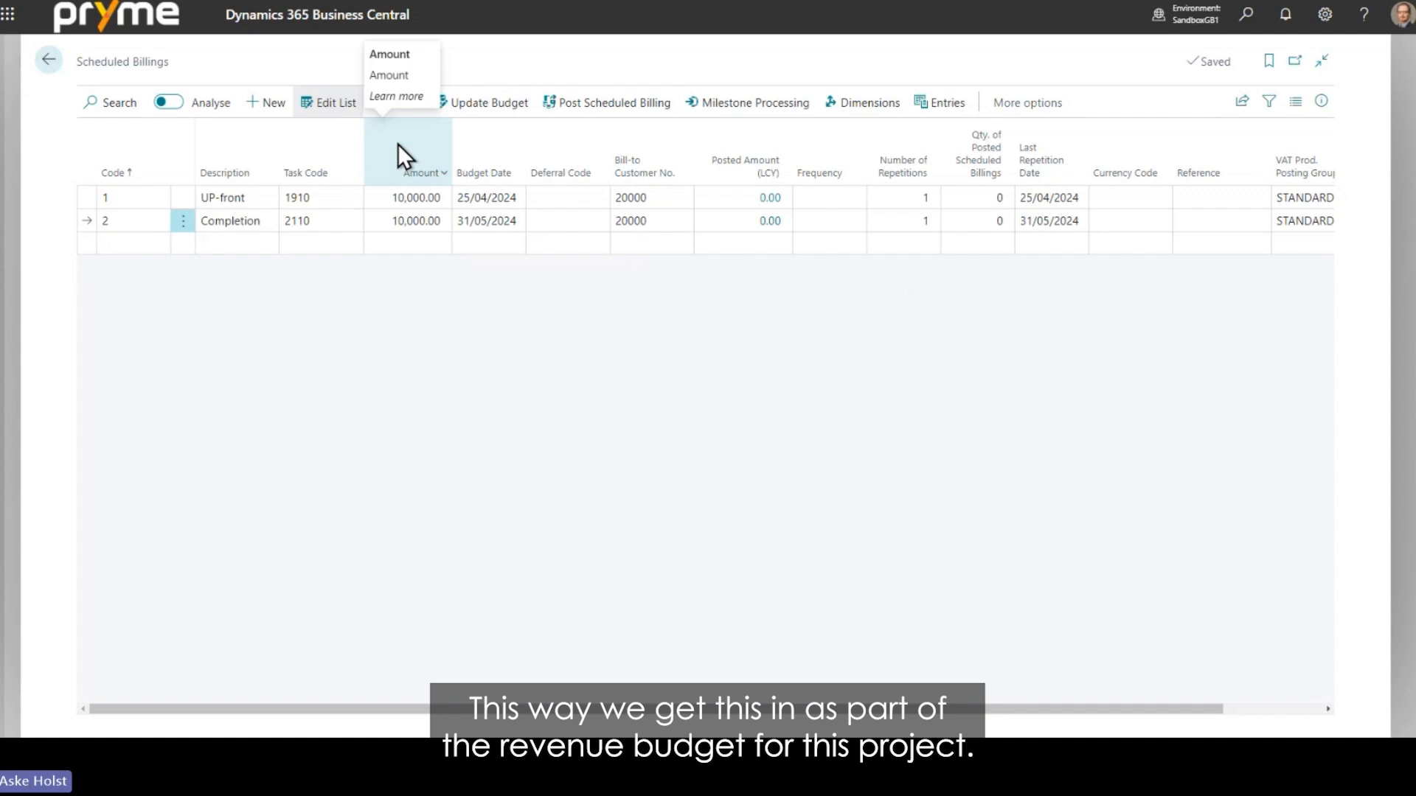
Step: Check the bill-to customer on the billing lines and open the scheduled billings of the Setting up conference rooms project
{"action": "left_click", "coordinate": [655, 198]}
{"action": "scroll", "coordinate": [1023, 190], "scroll_direction": "right", "scroll_amount": 3}
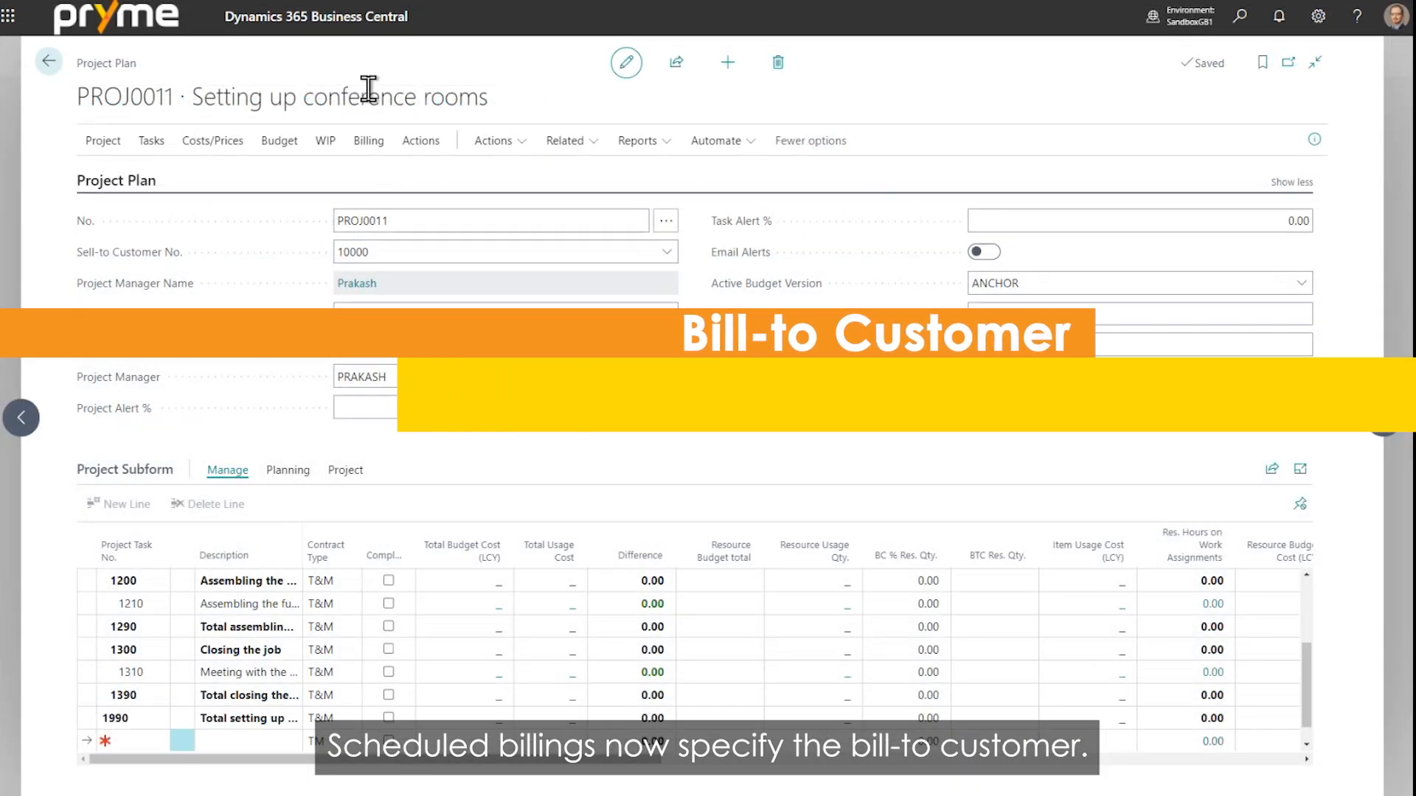
{"action": "left_click", "coordinate": [368, 140]}
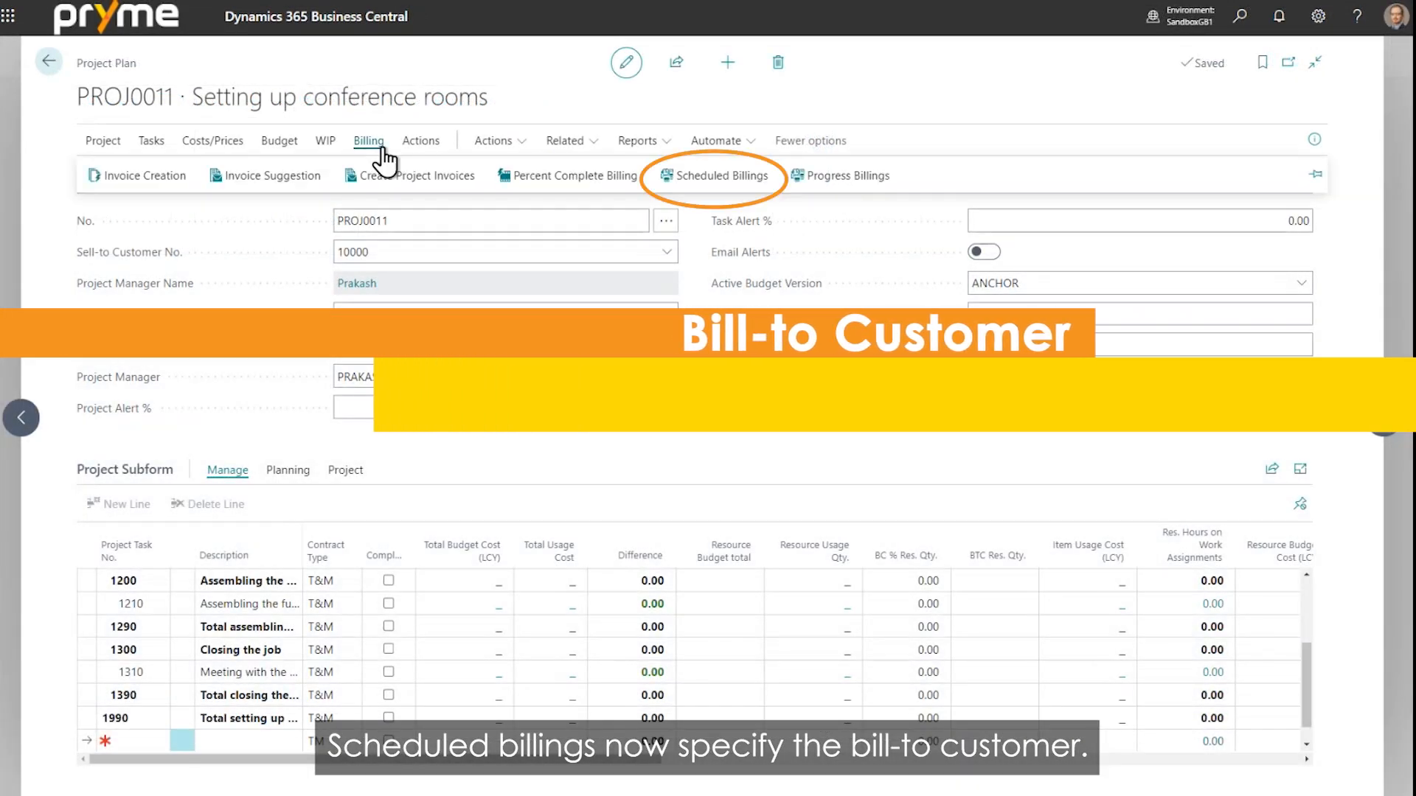
{"action": "left_click", "coordinate": [704, 177]}
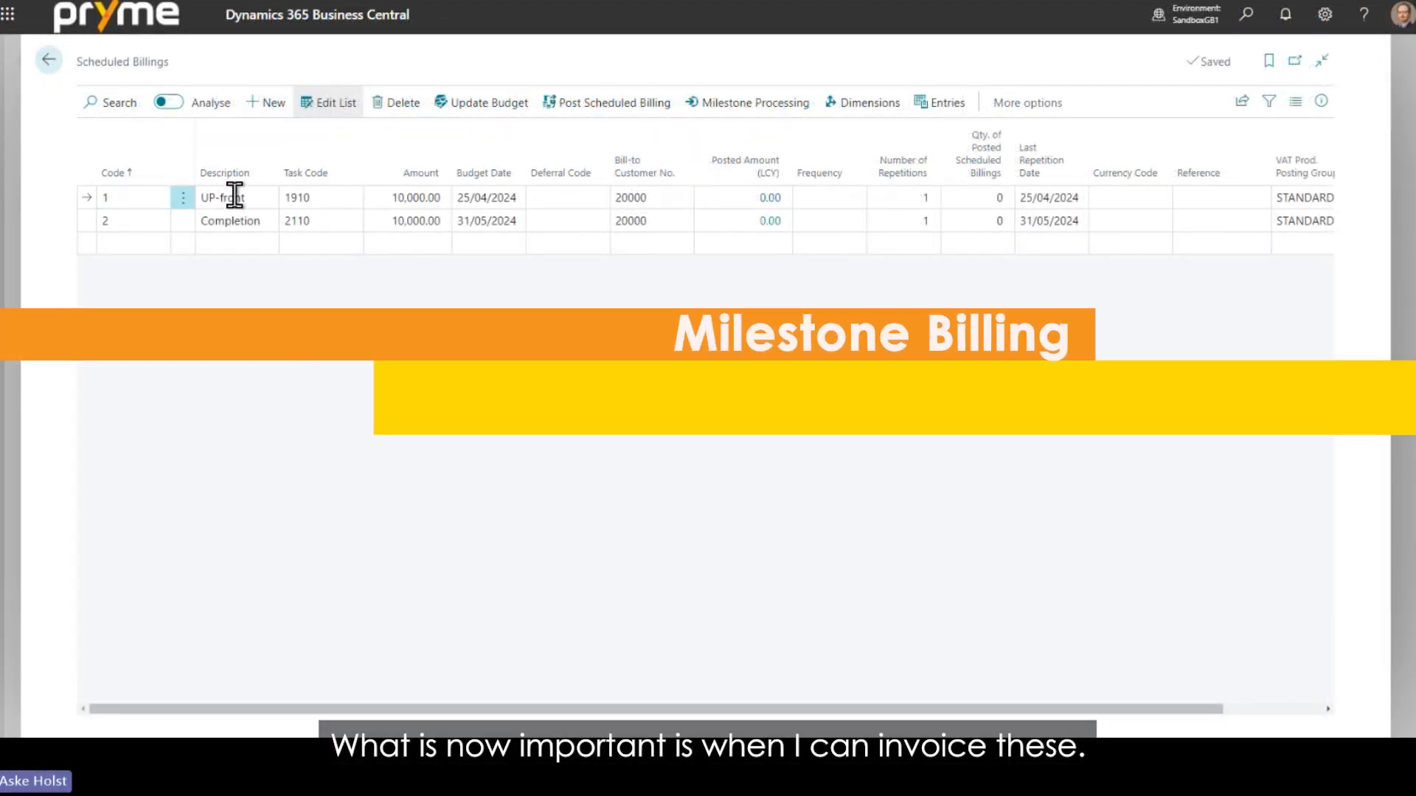
{"action": "left_click", "coordinate": [235, 196]}
{"action": "left_click", "coordinate": [248, 223]}
{"action": "left_click", "coordinate": [252, 199]}
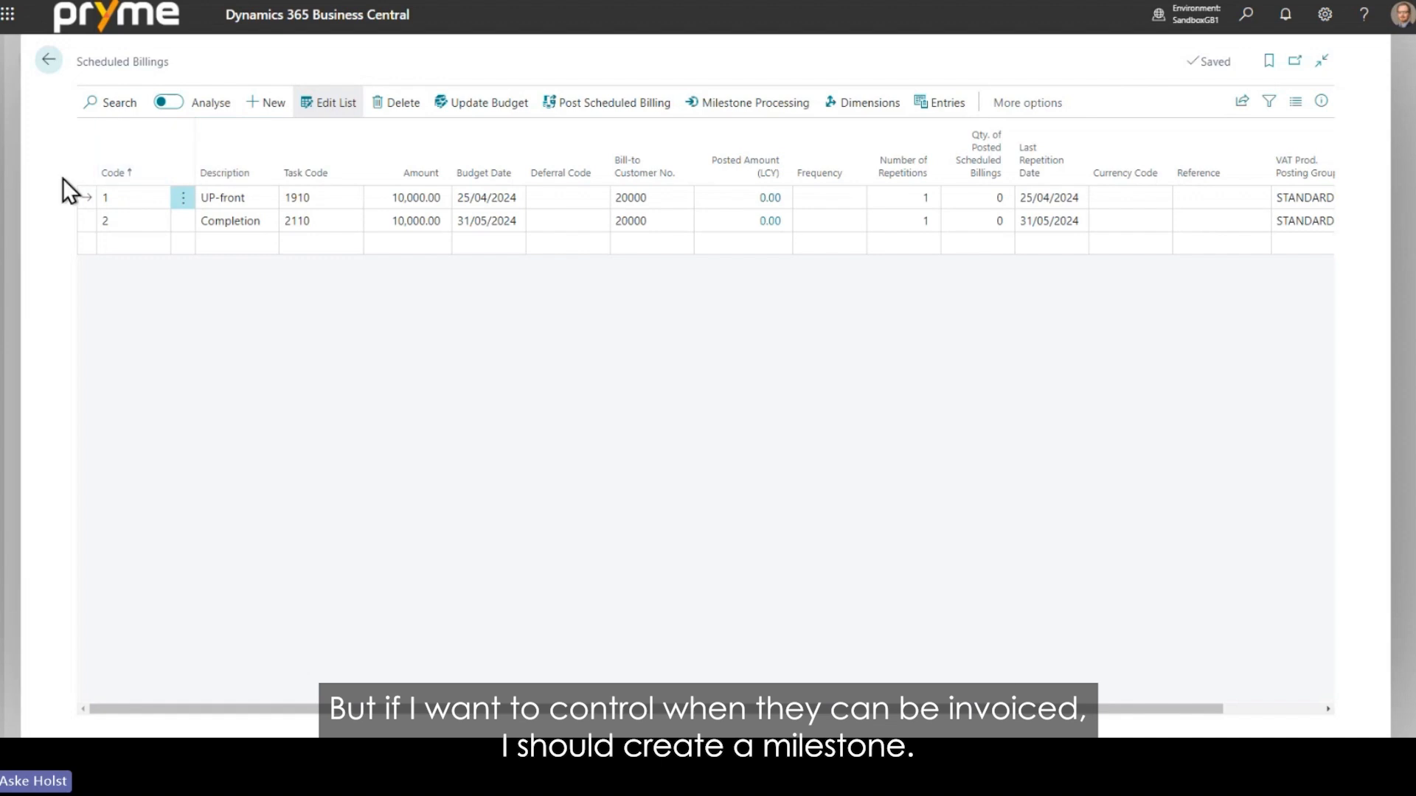
{"action": "left_click", "coordinate": [82, 221]}
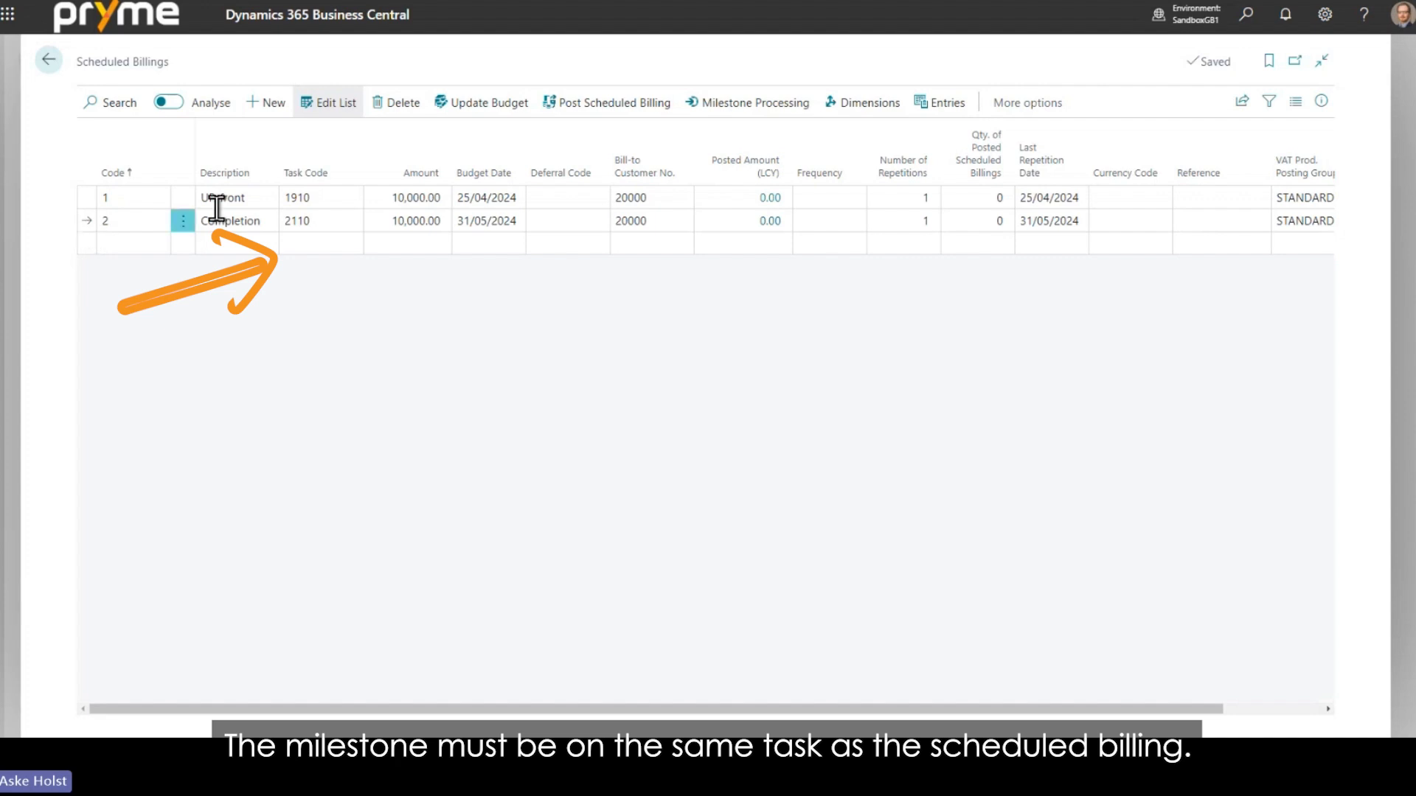
{"action": "left_click", "coordinate": [323, 215]}
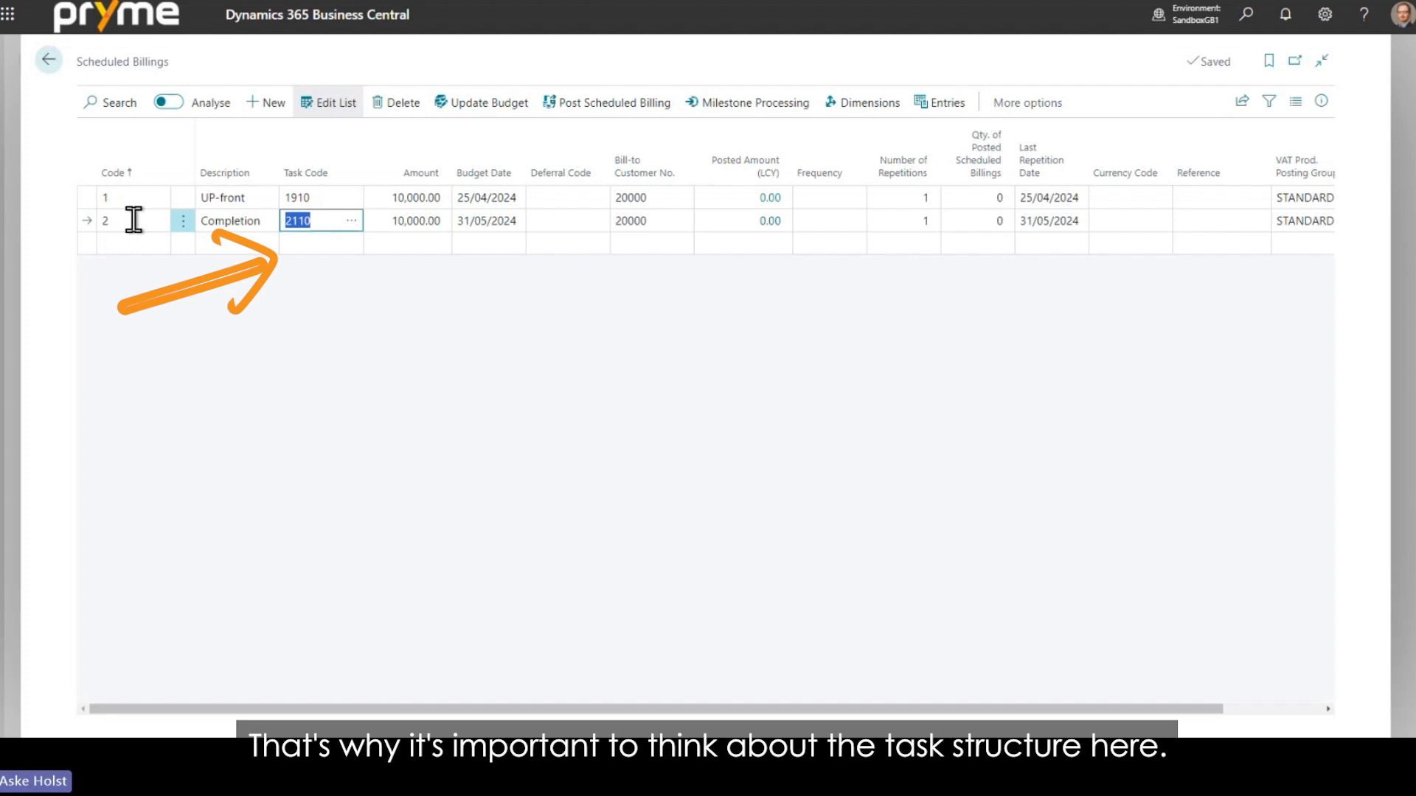
{"action": "left_click", "coordinate": [318, 219]}
Step: Return to the Installation project plan, select task 2110 and open the project's milestones
{"action": "left_click", "coordinate": [51, 60]}
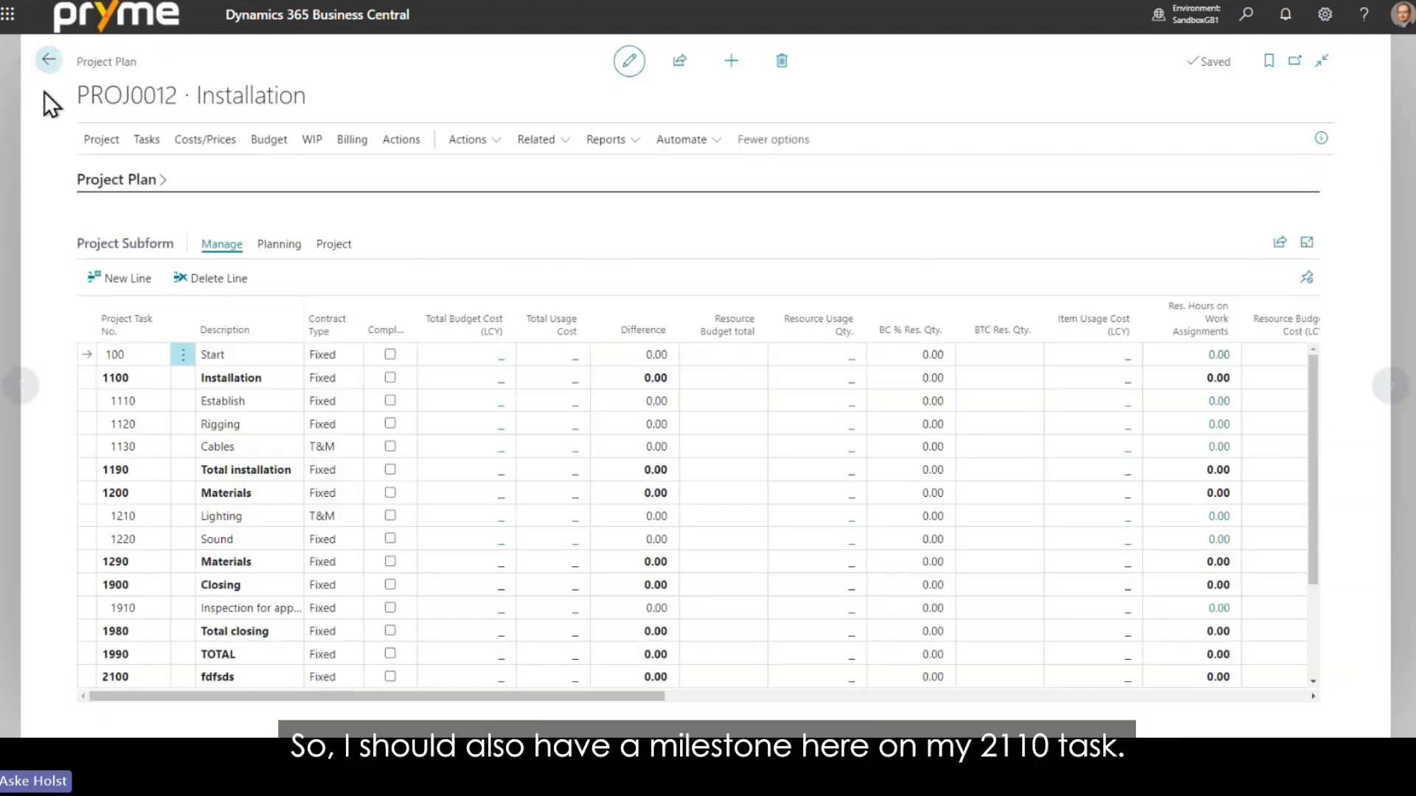
{"action": "scroll", "coordinate": [277, 421], "scroll_direction": "down", "scroll_amount": 2}
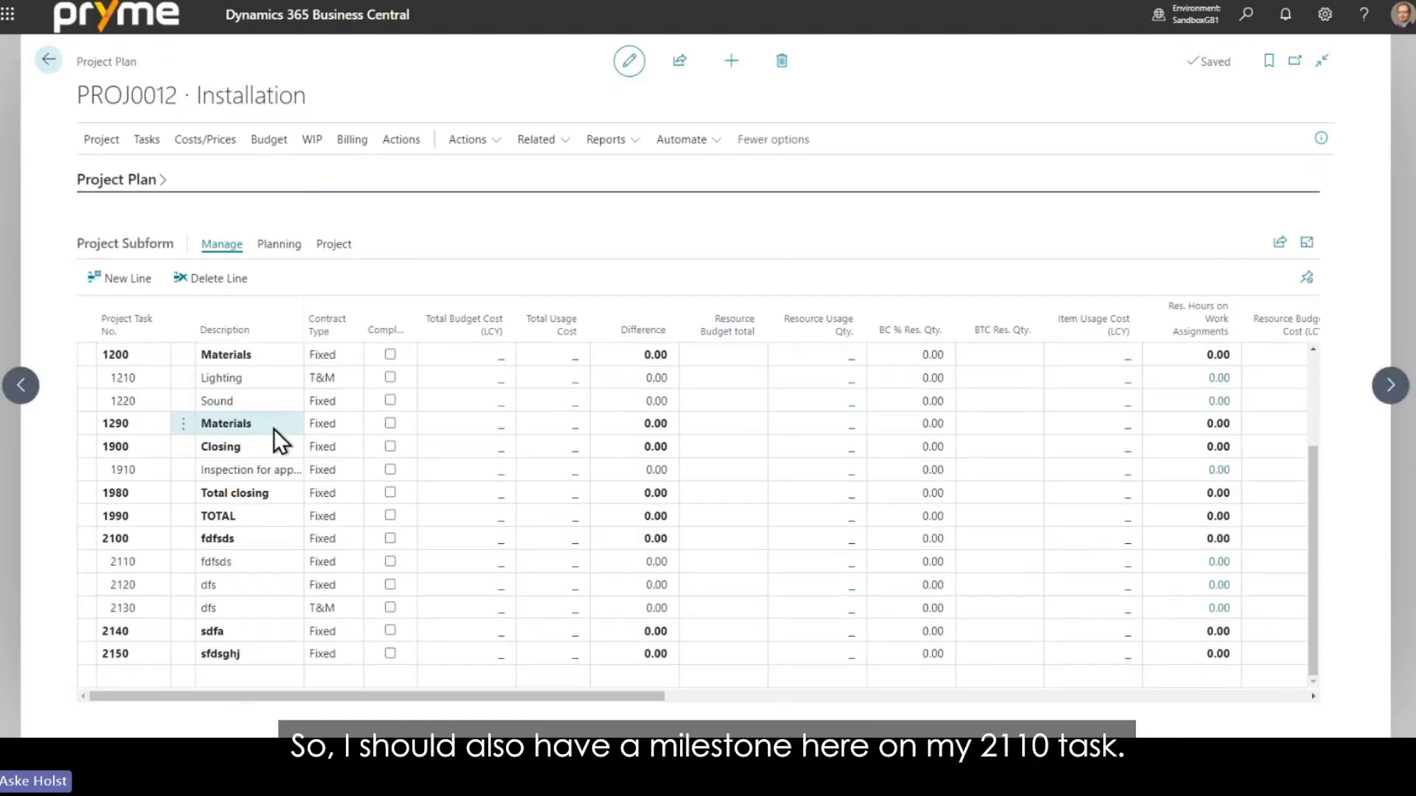
{"action": "left_click", "coordinate": [255, 564]}
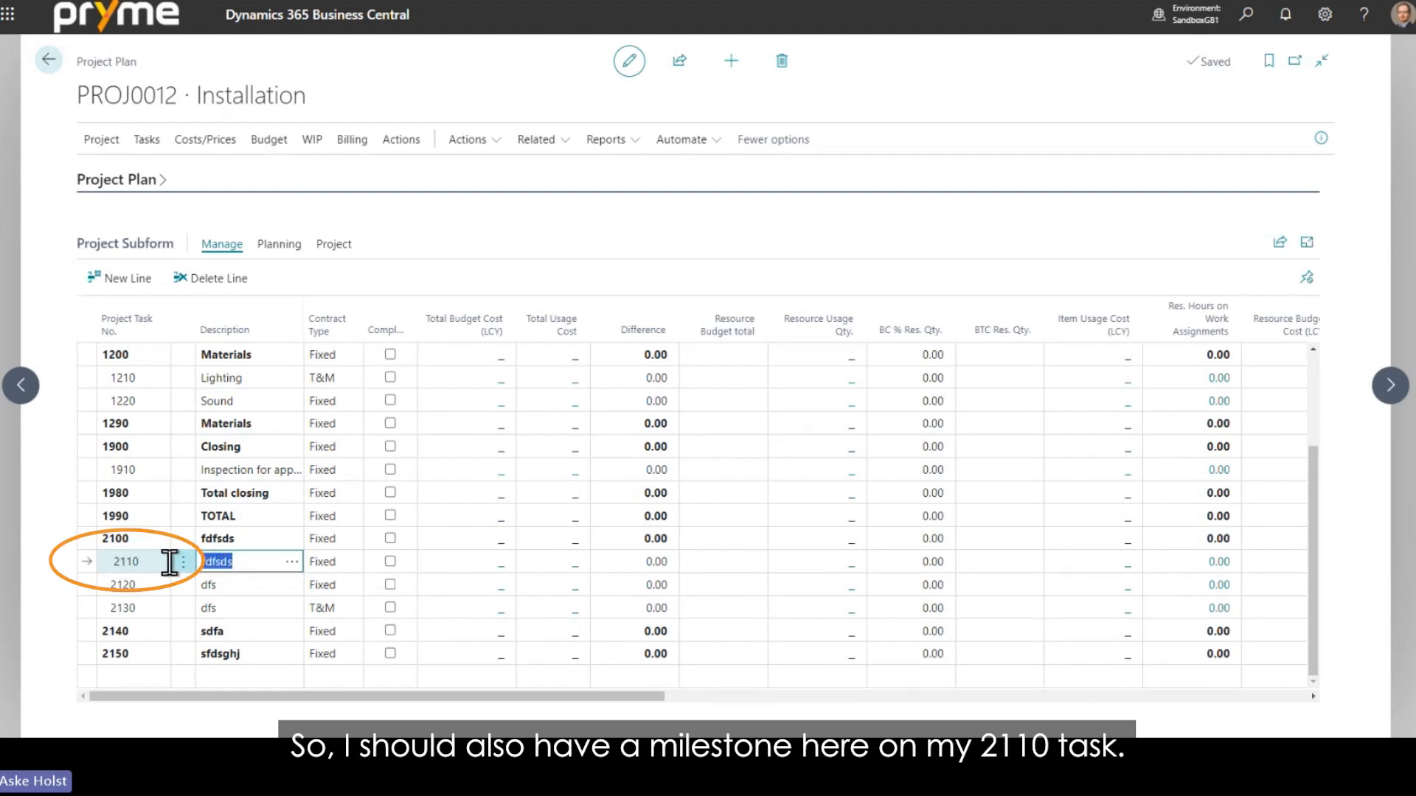
{"action": "left_click", "coordinate": [352, 139]}
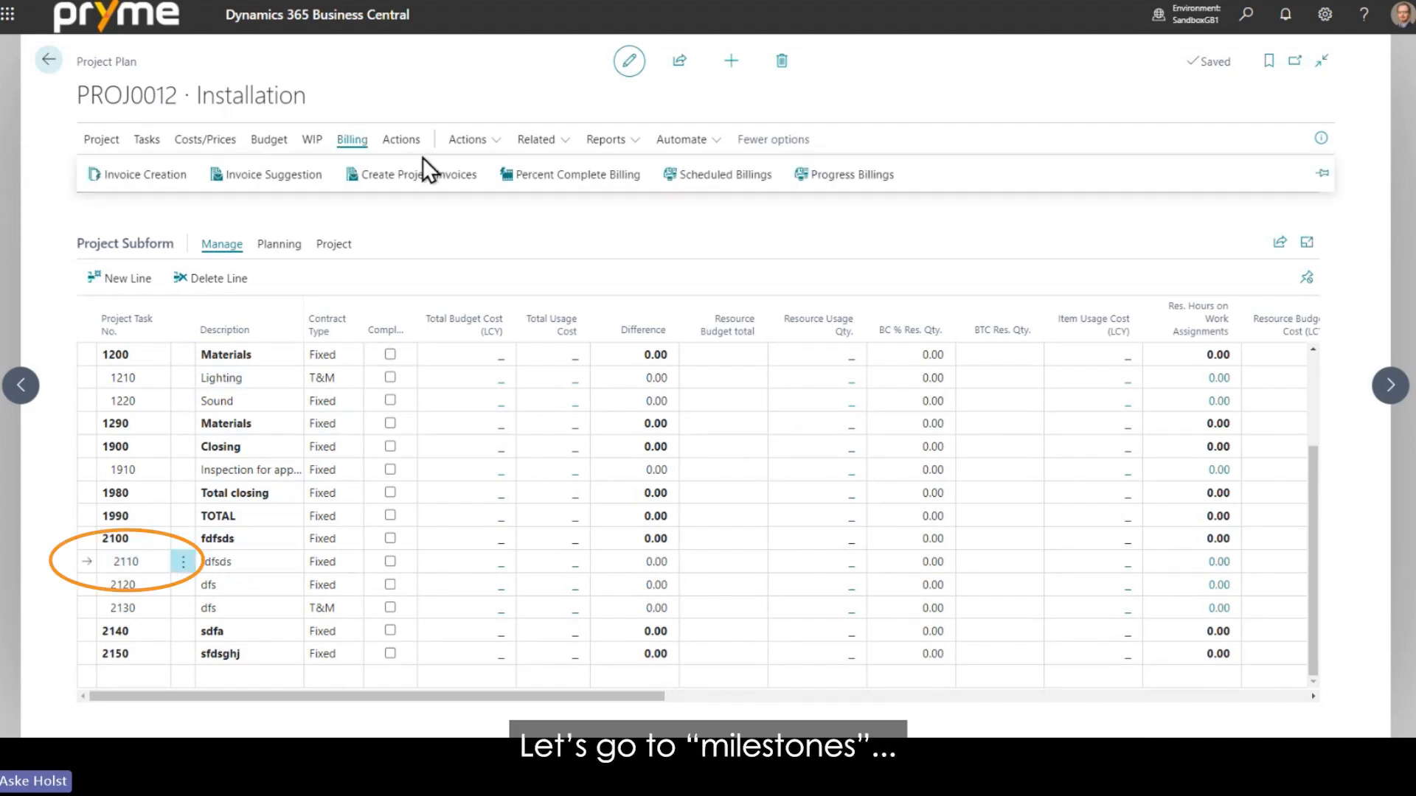
{"action": "left_click", "coordinate": [106, 140]}
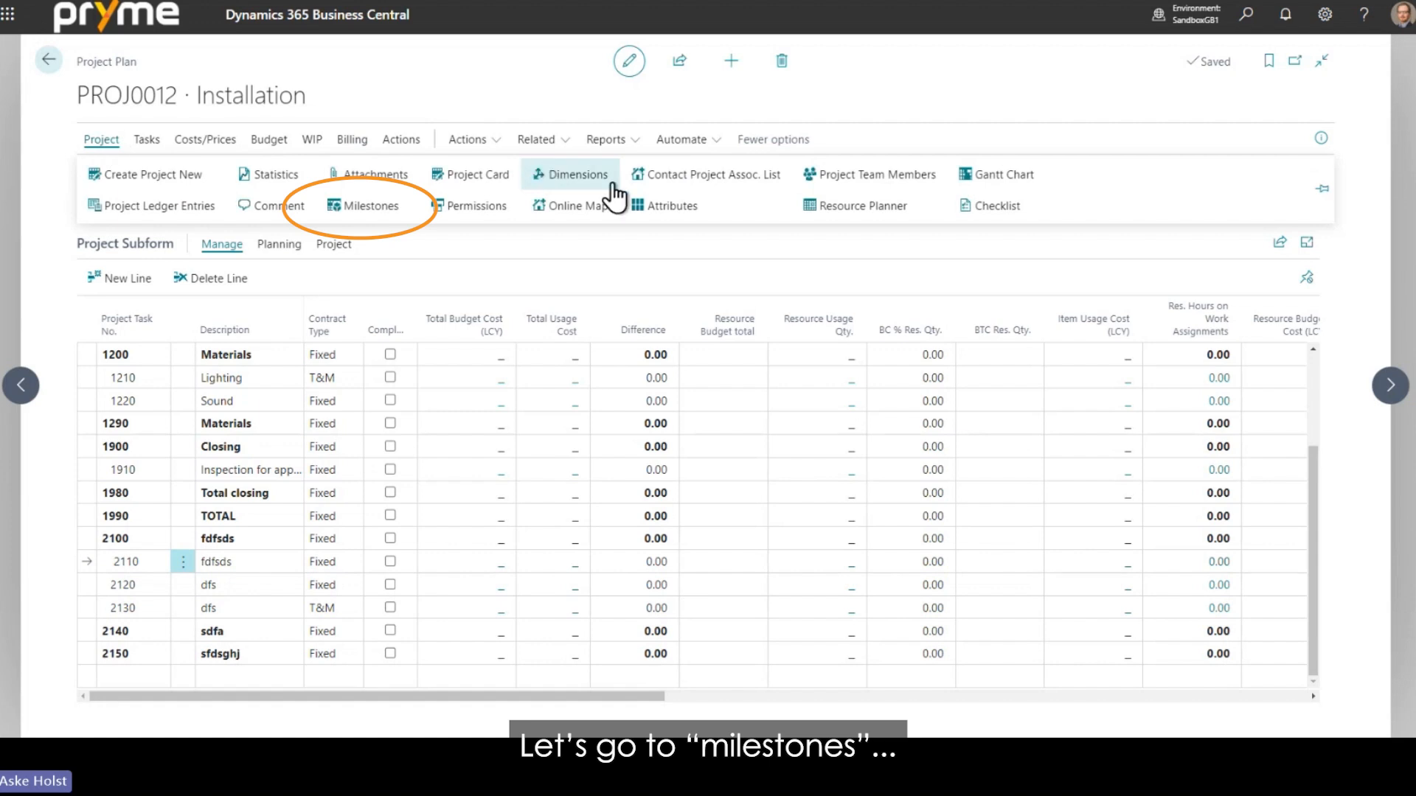
{"action": "left_click", "coordinate": [361, 205]}
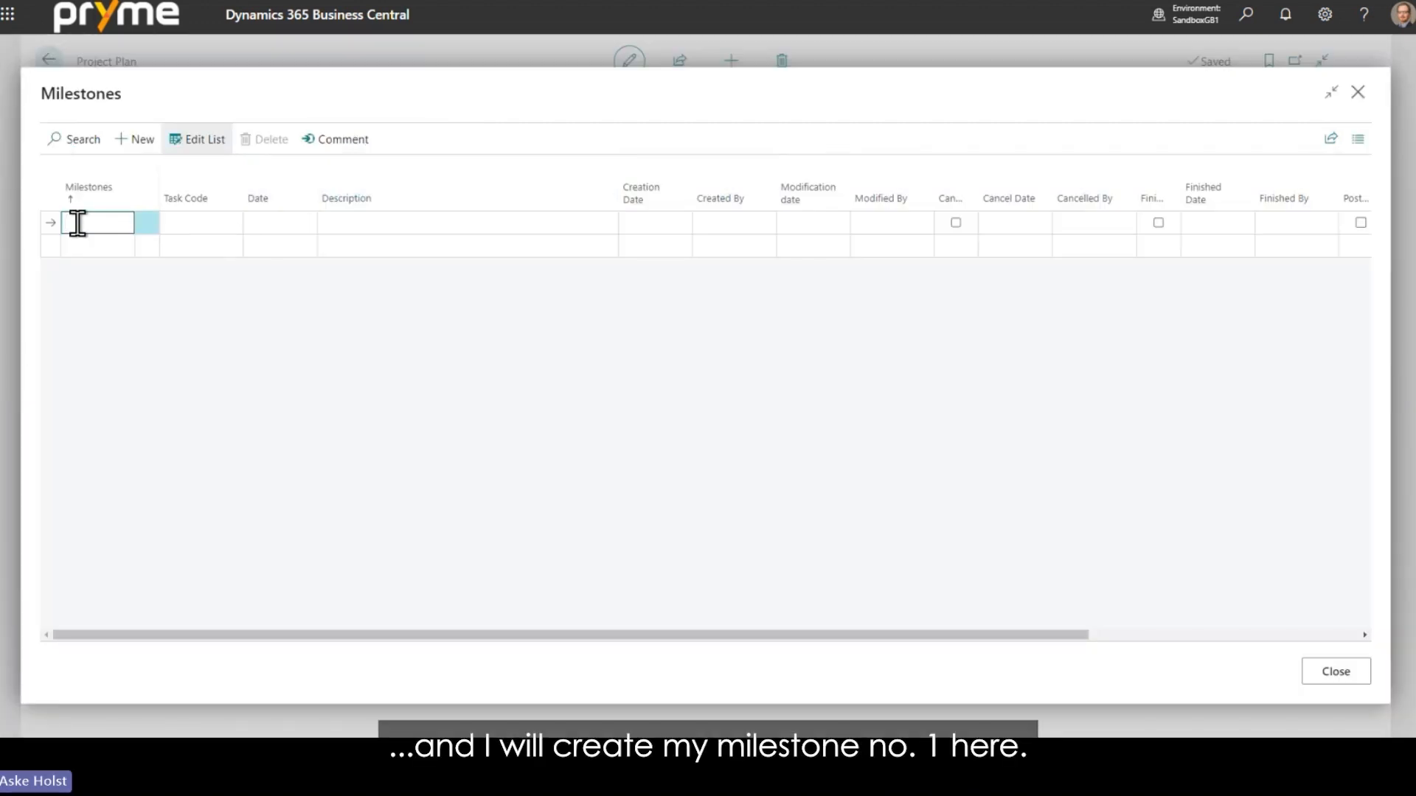
Step: Create milestone 1 on task 2110 with the date 30/04/2024 and the description "All complete, cust approved"
{"action": "type", "text": "1"}
{"action": "key", "text": "Tab"}
{"action": "type", "text": "2110"}
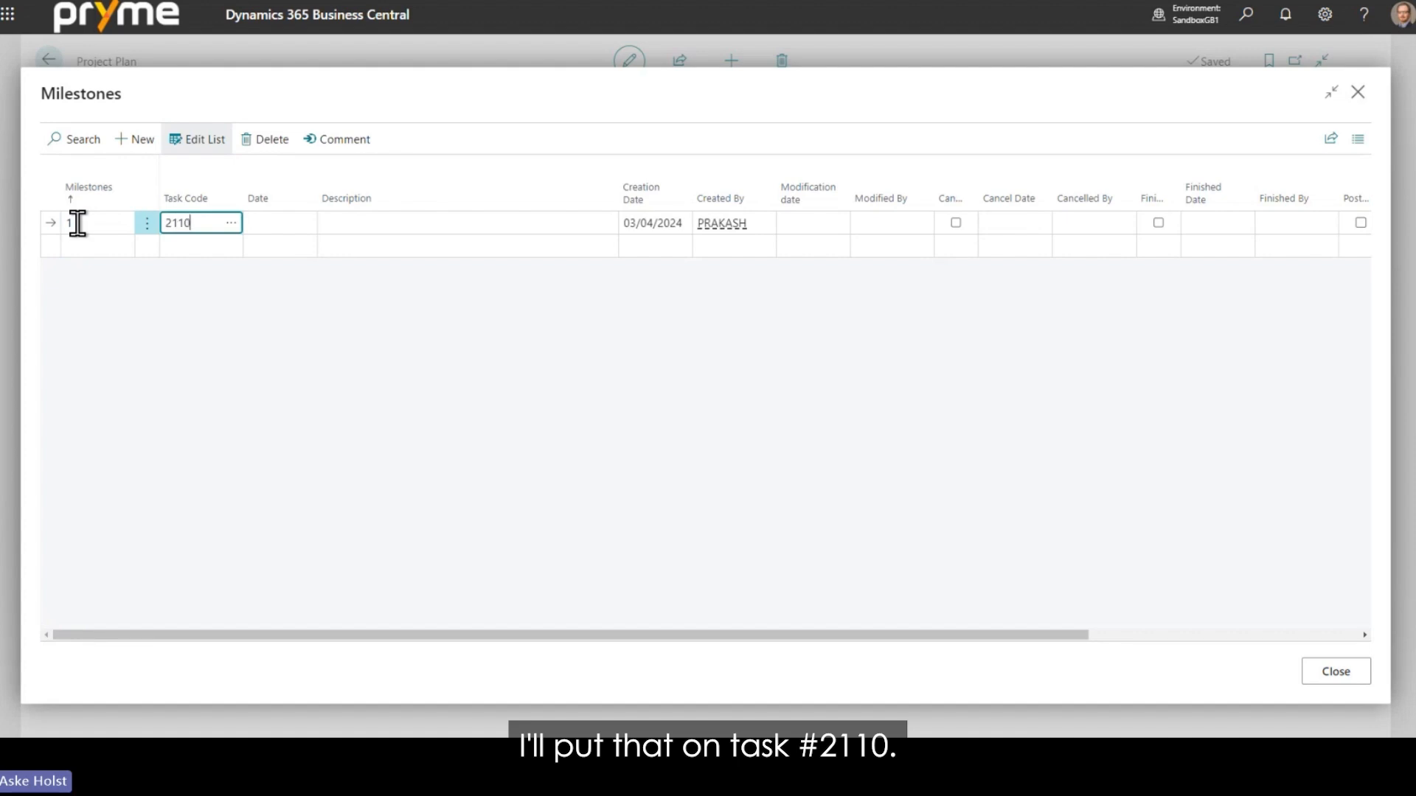
{"action": "key", "text": "Tab"}
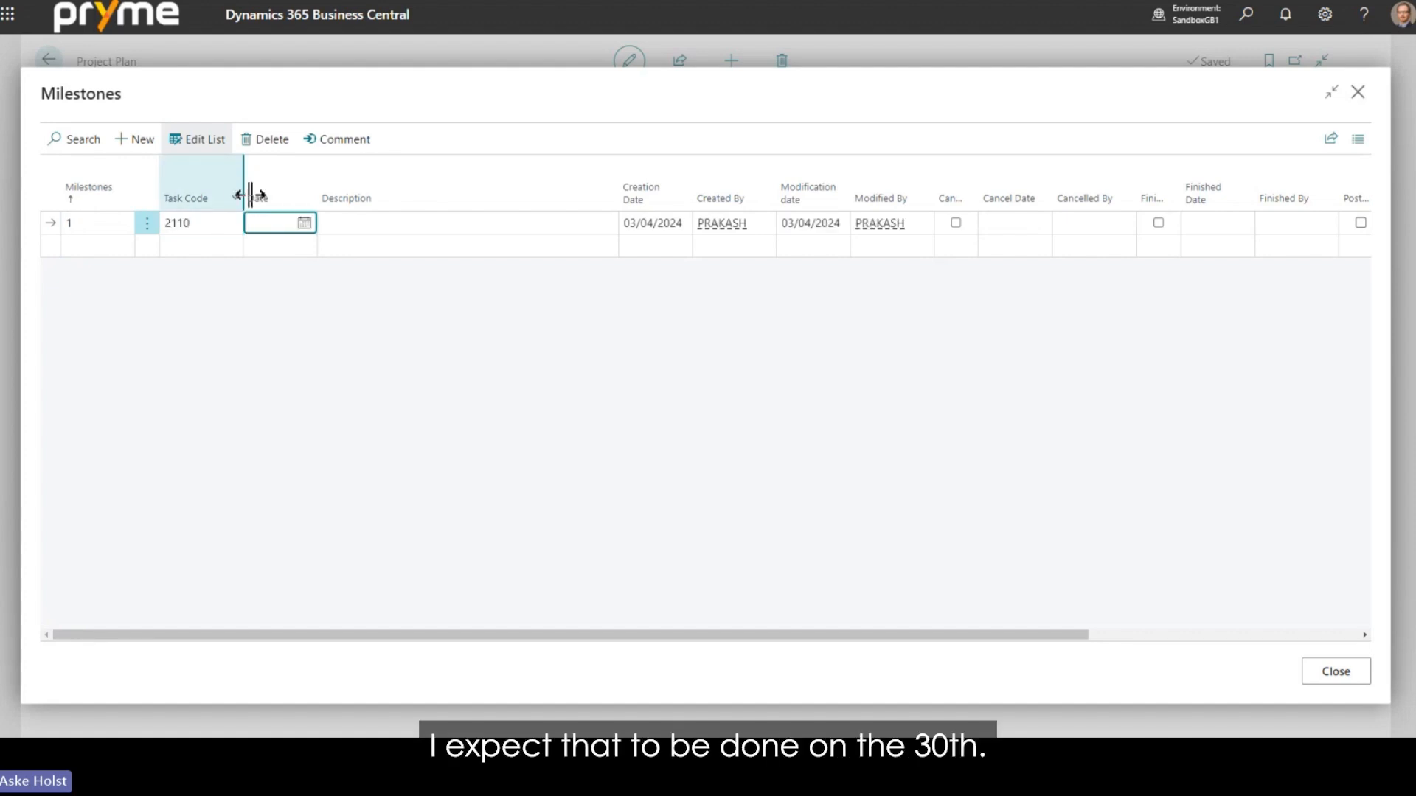
{"action": "type", "text": "30"}
{"action": "key", "text": "Tab"}
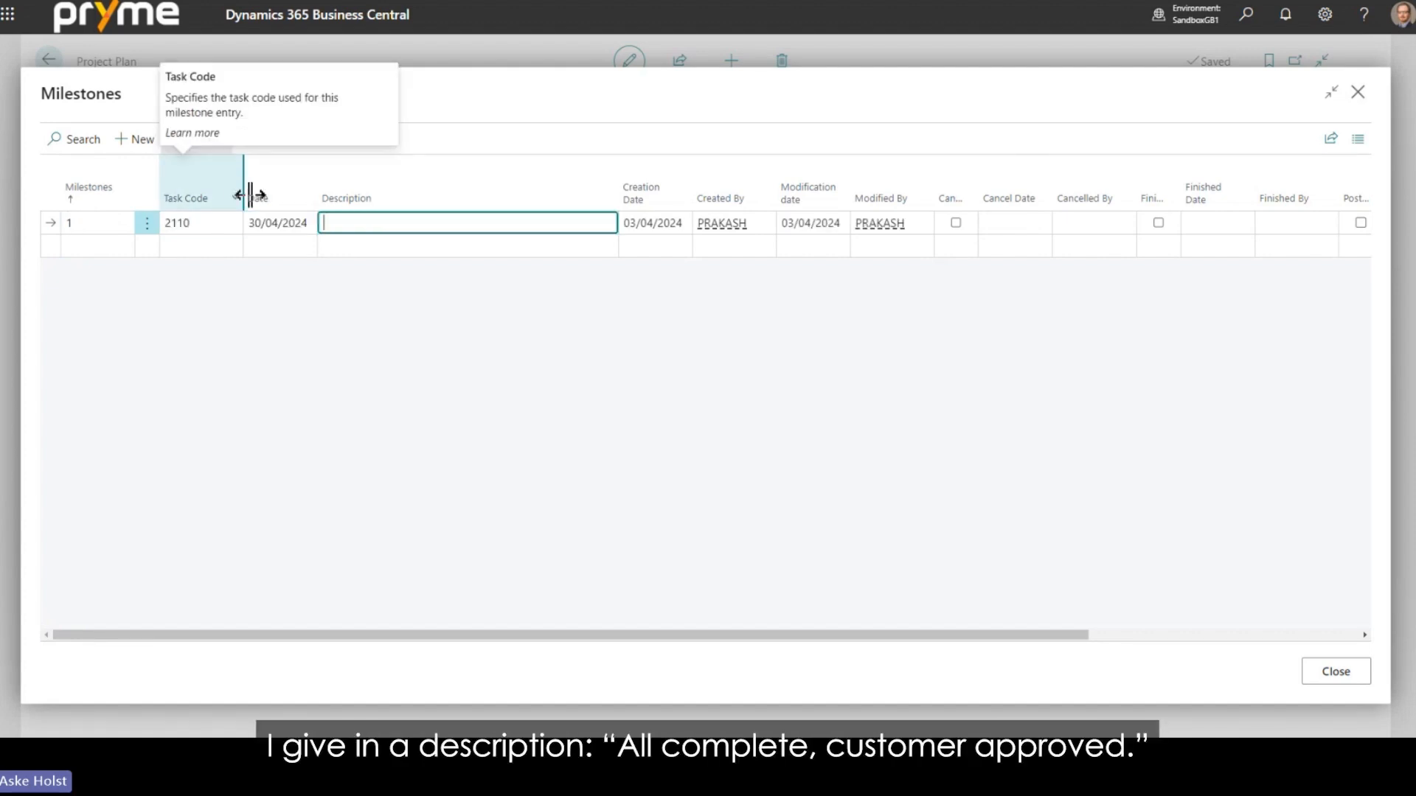
{"action": "type", "text": "All complete, cust approved"}
{"action": "key", "text": "ctrl+a"}
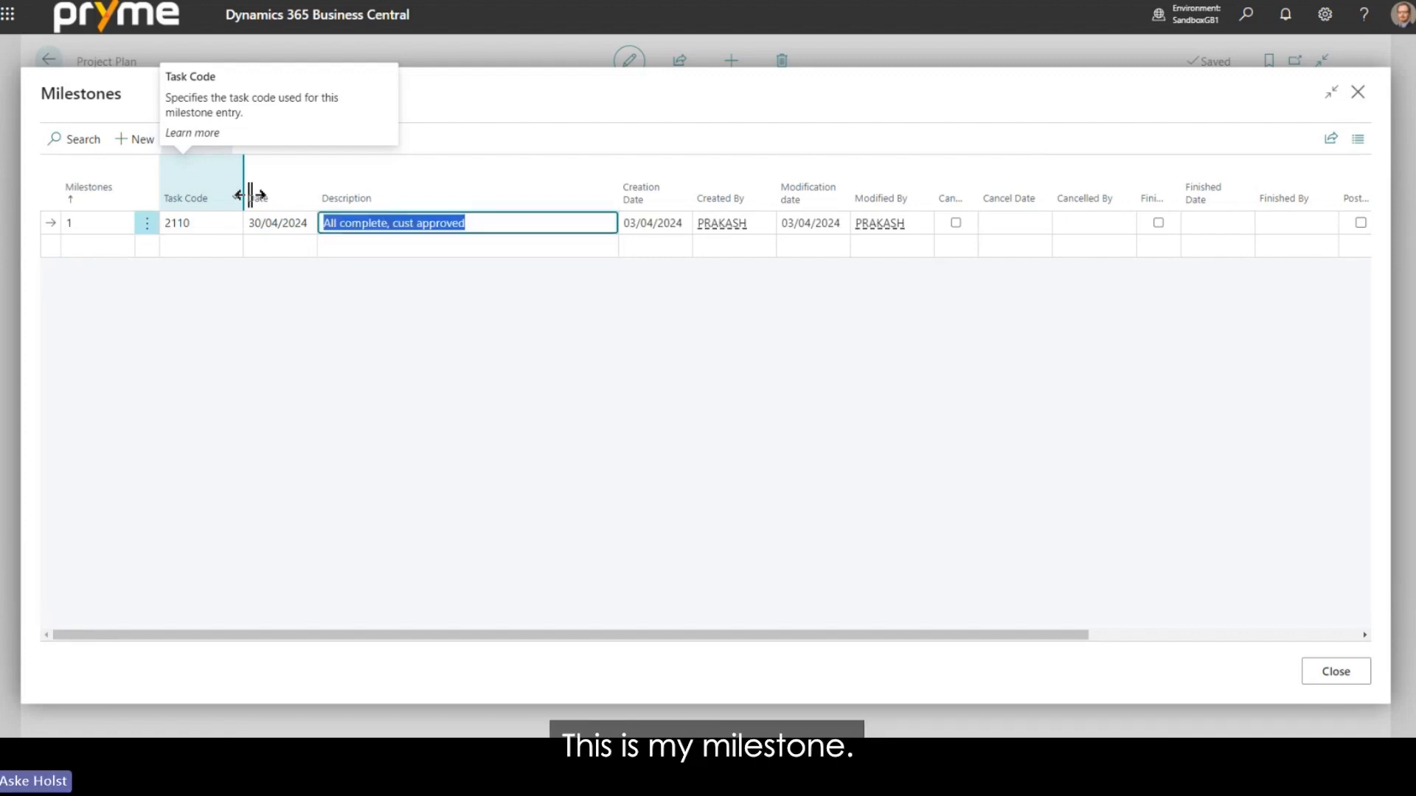
{"action": "left_click", "coordinate": [419, 99]}
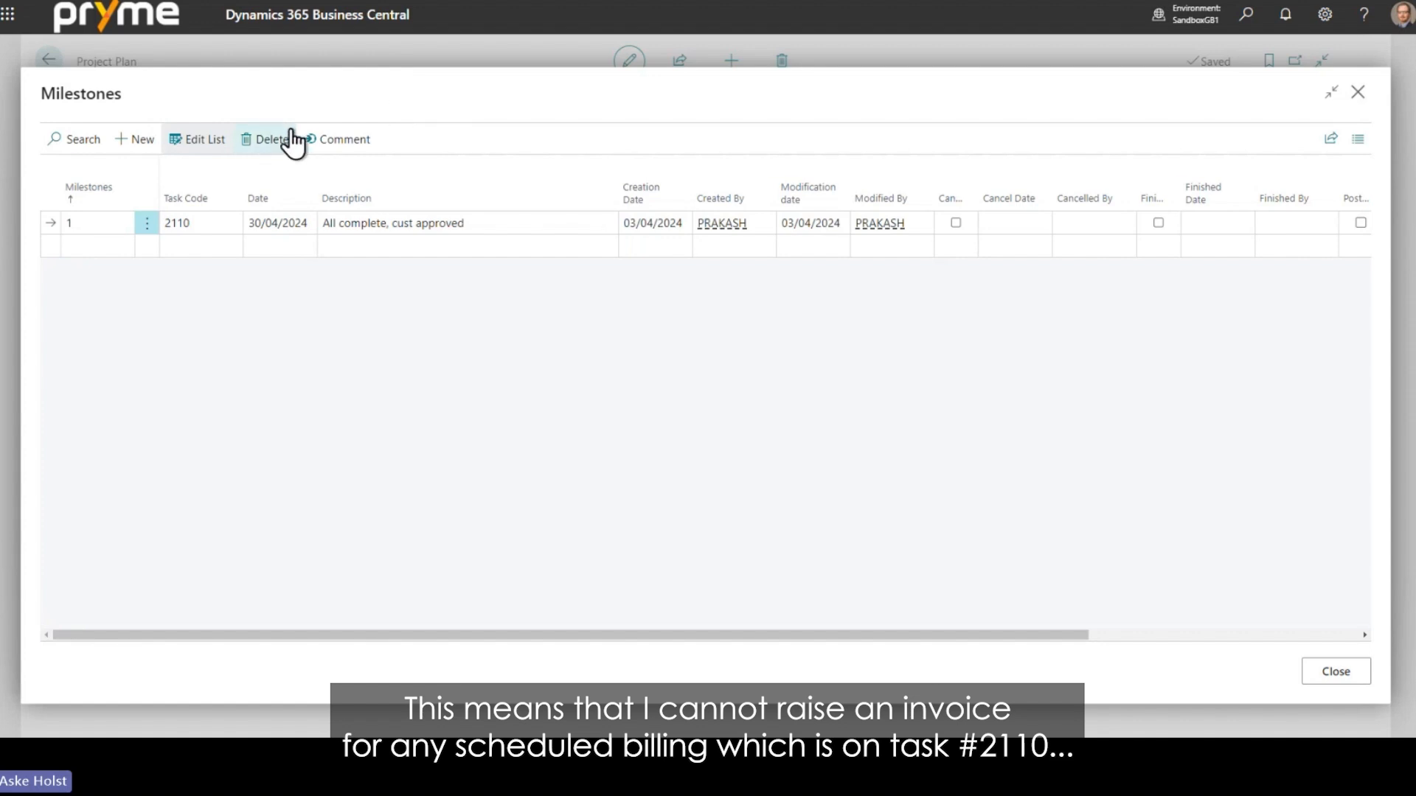
{"action": "left_click", "coordinate": [205, 220]}
{"action": "double_click", "coordinate": [204, 220]}
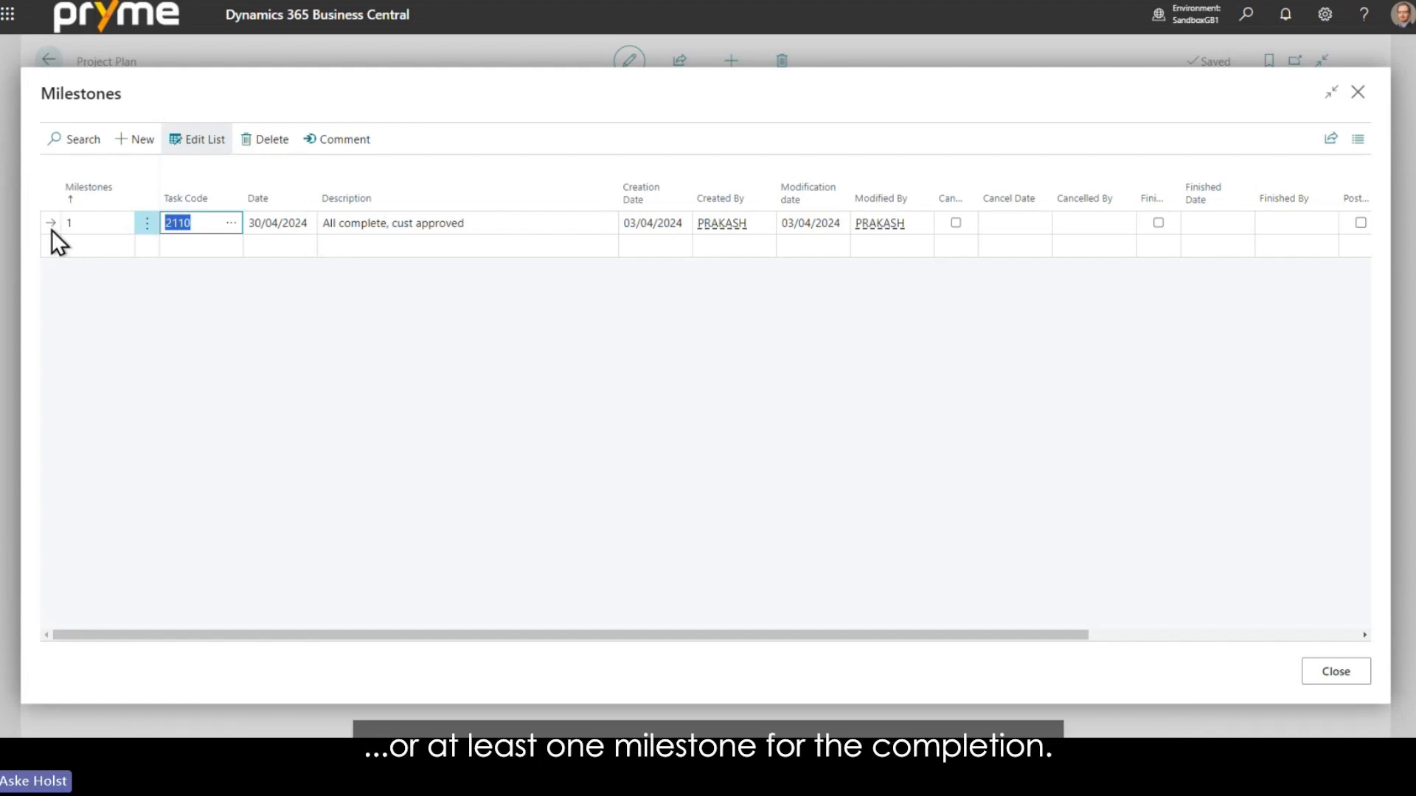
{"action": "left_click", "coordinate": [191, 225]}
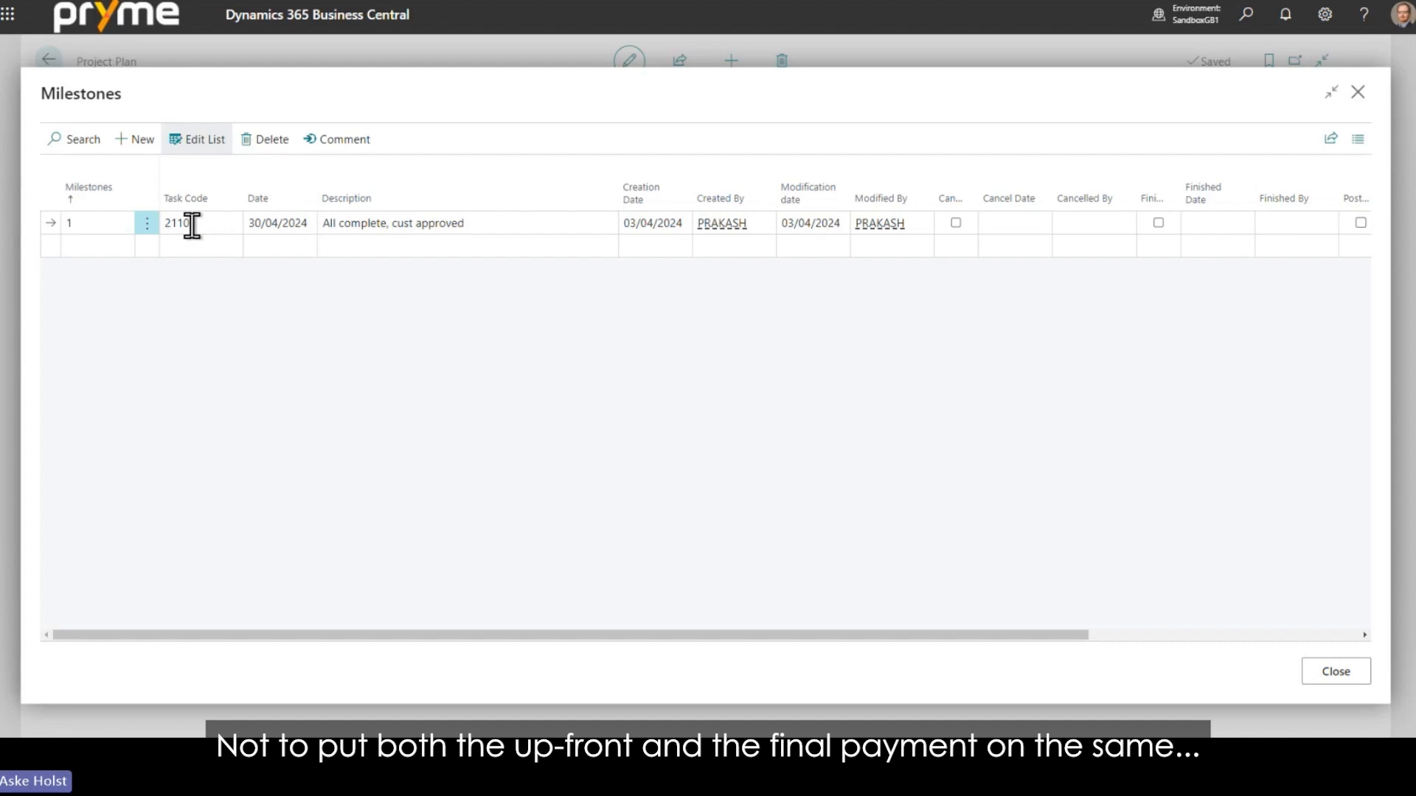
{"action": "left_click", "coordinate": [196, 223]}
{"action": "left_click", "coordinate": [178, 90]}
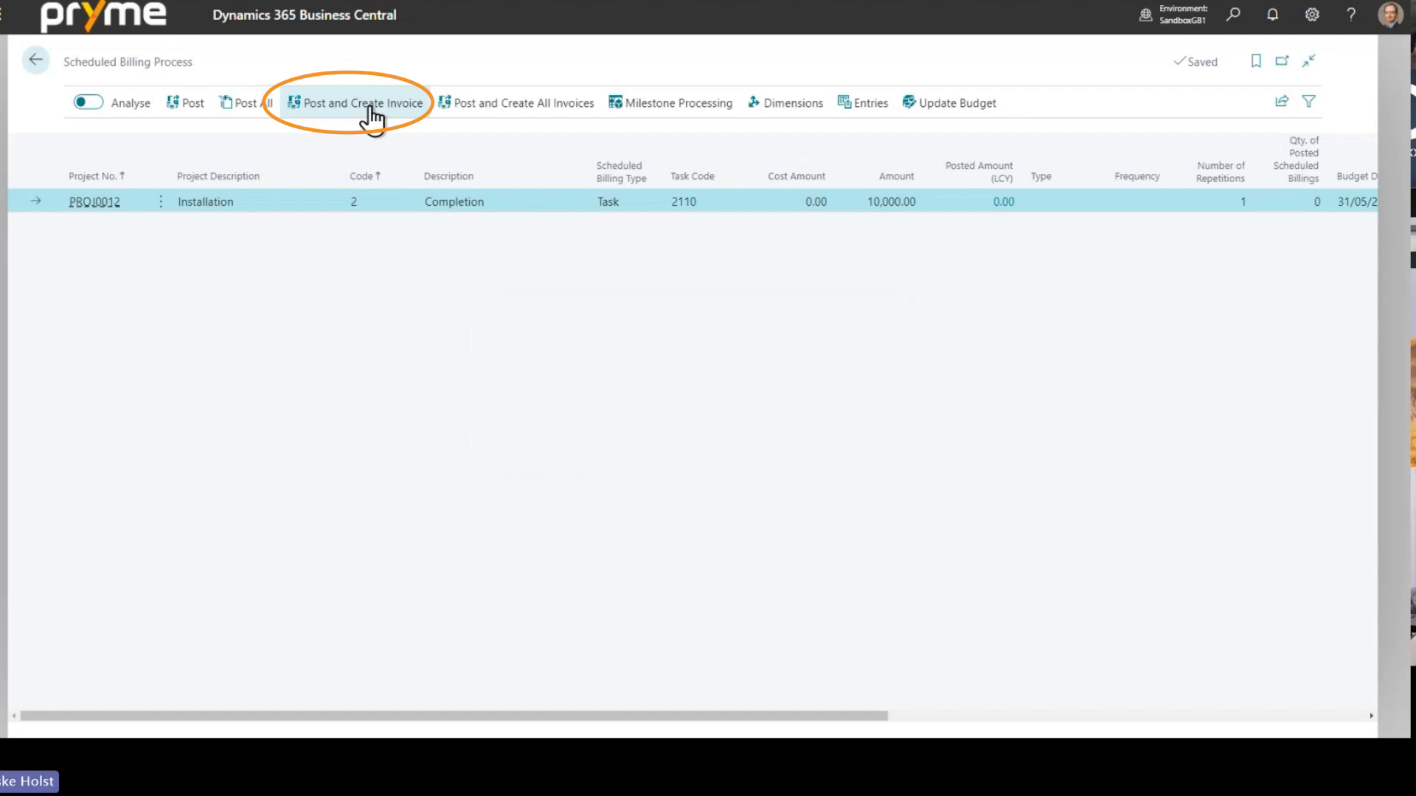
Step: Try to post and invoice the Completion scheduled billing on task 2110 of the Installation project
{"action": "left_click", "coordinate": [371, 111]}
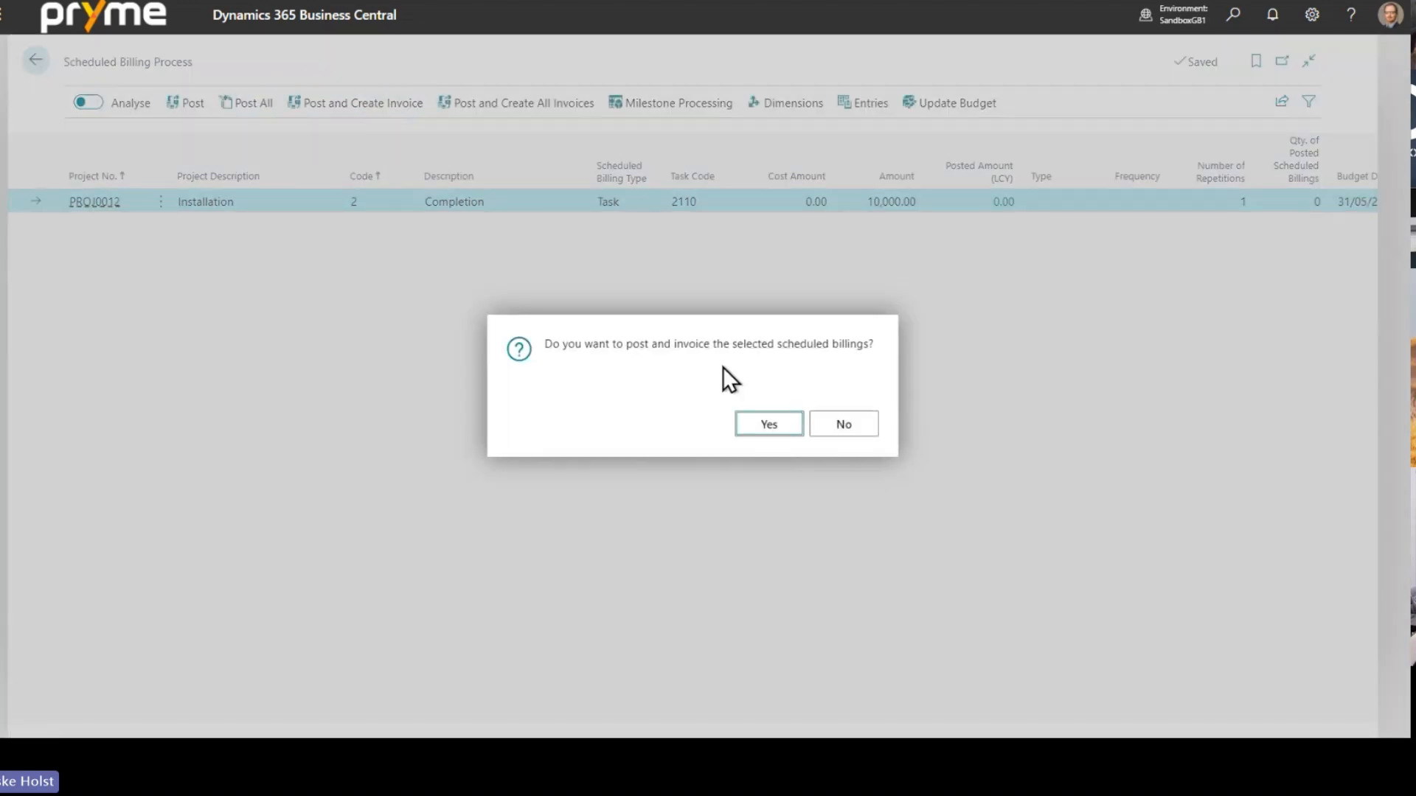
{"action": "left_click", "coordinate": [770, 426]}
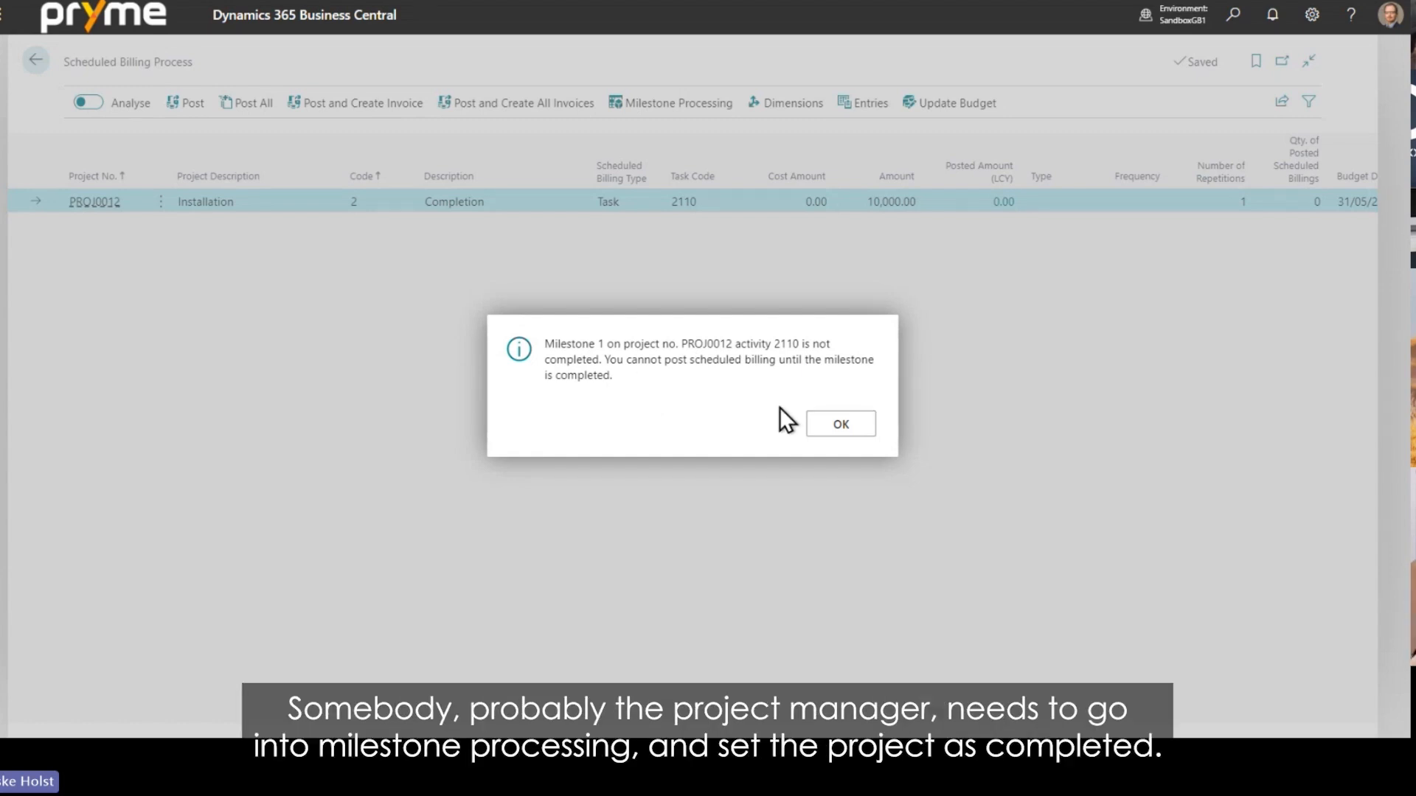
{"action": "left_click", "coordinate": [837, 424]}
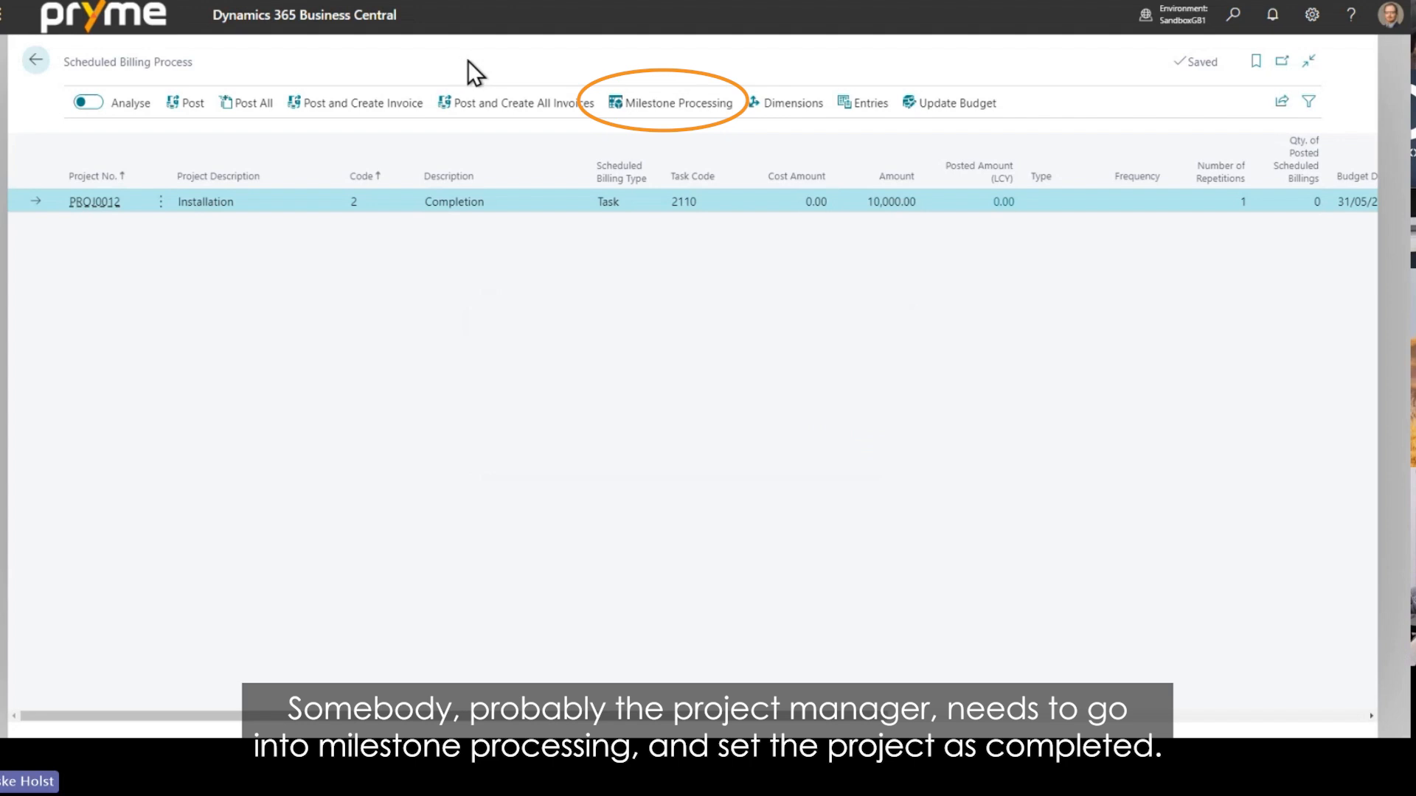
Step: Complete milestone 1 on task 2110 in milestone processing and return to the scheduled billing process
{"action": "left_click", "coordinate": [638, 109]}
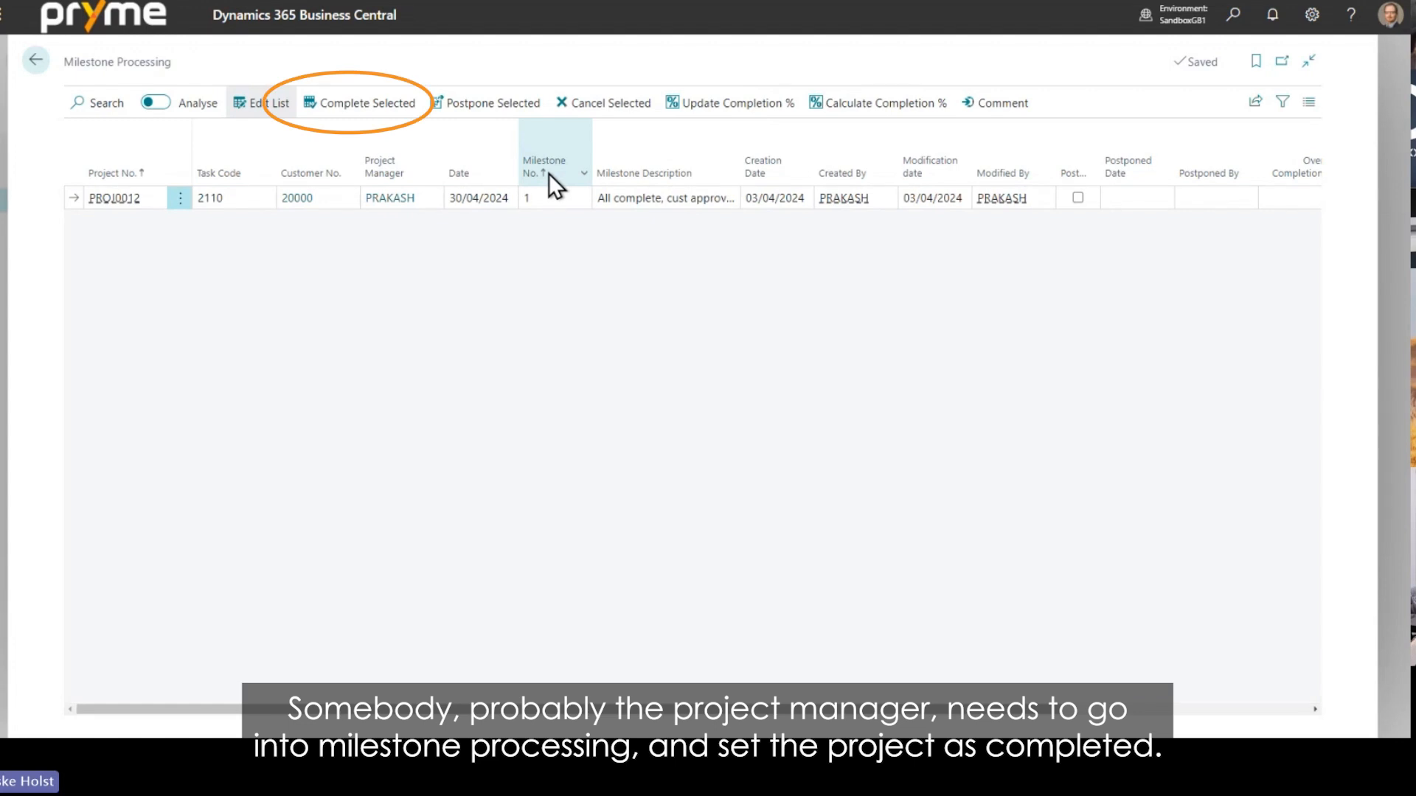
{"action": "left_click", "coordinate": [385, 109]}
{"action": "left_click", "coordinate": [754, 420]}
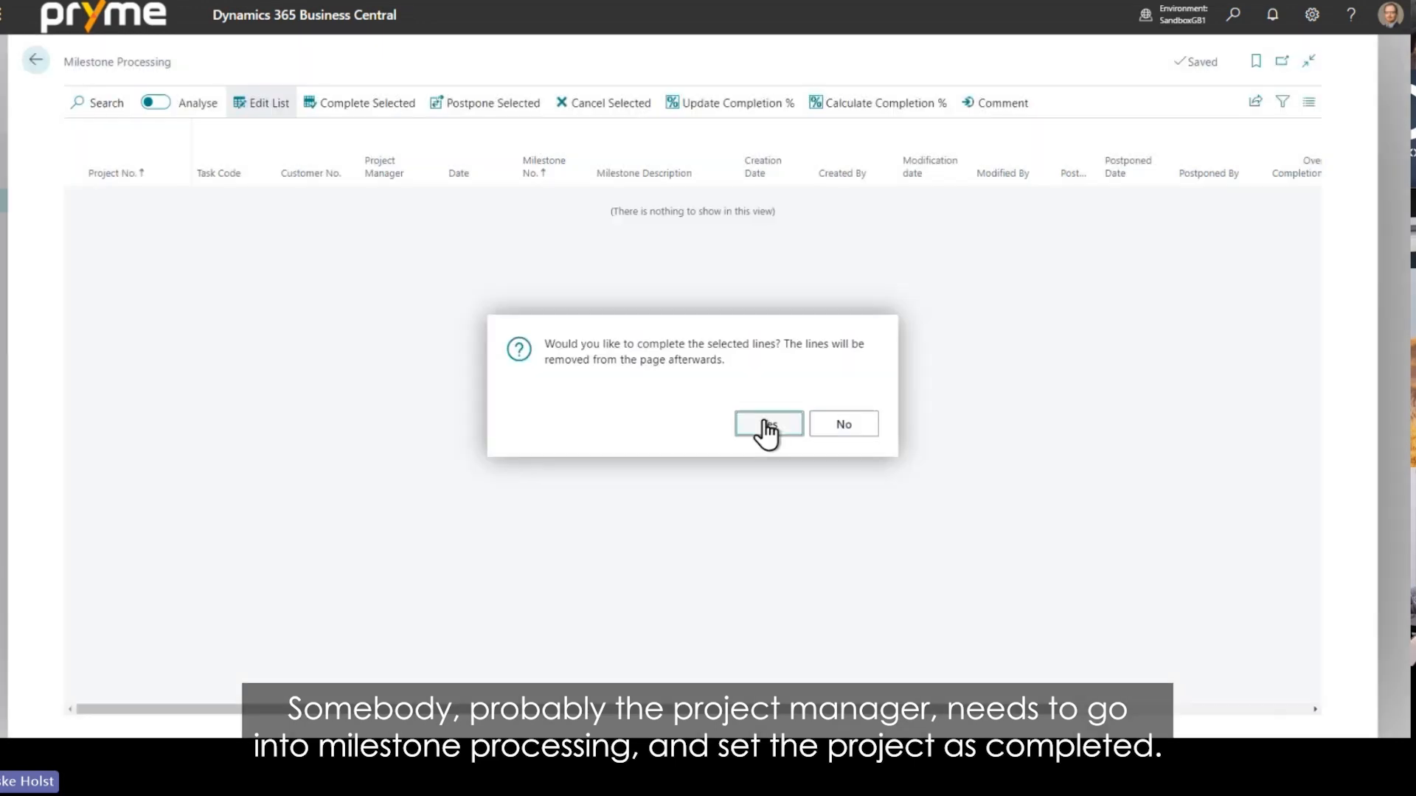
{"action": "left_click", "coordinate": [36, 60]}
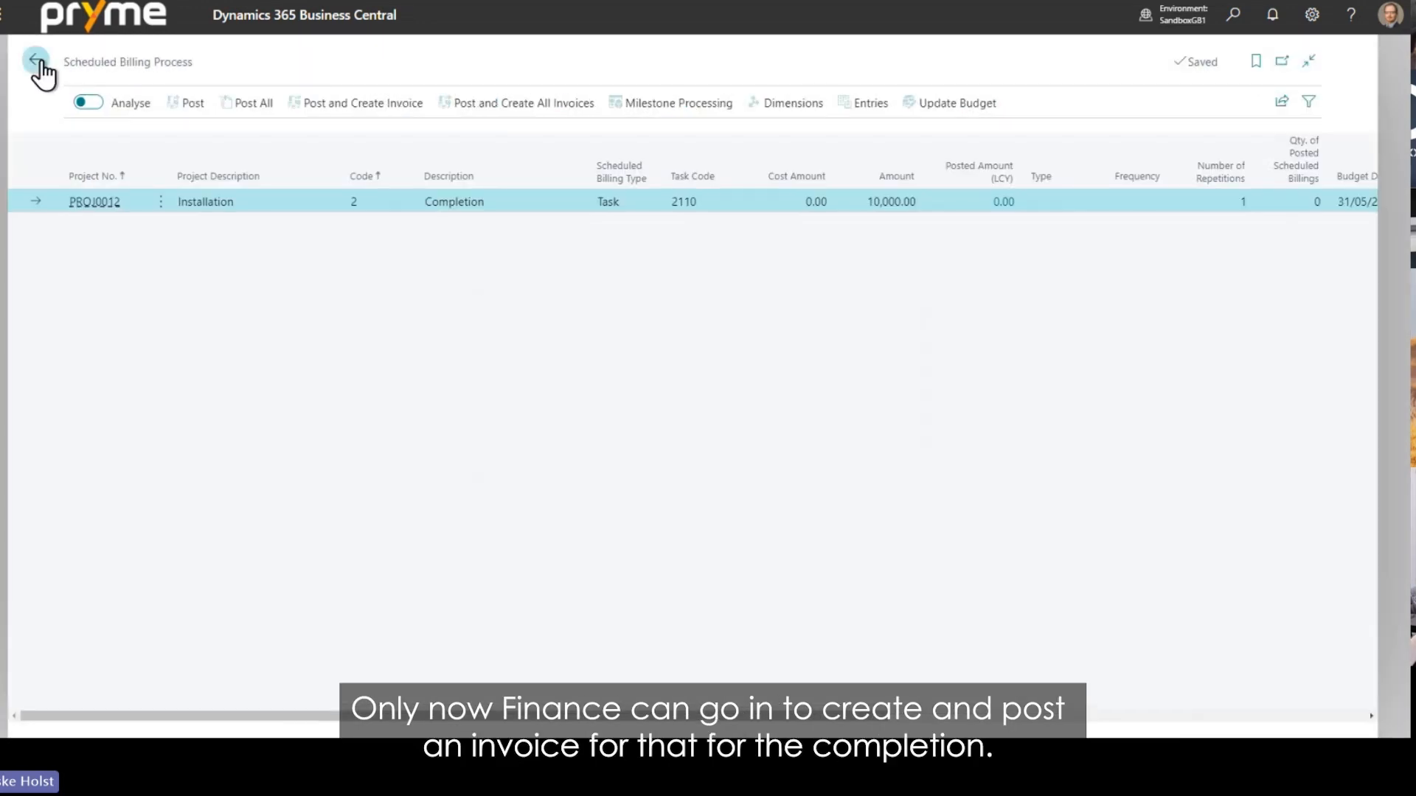
Step: Post the Completion scheduled billing with an invoice and show the created sales document
{"action": "left_click", "coordinate": [327, 108]}
{"action": "left_click", "coordinate": [760, 424]}
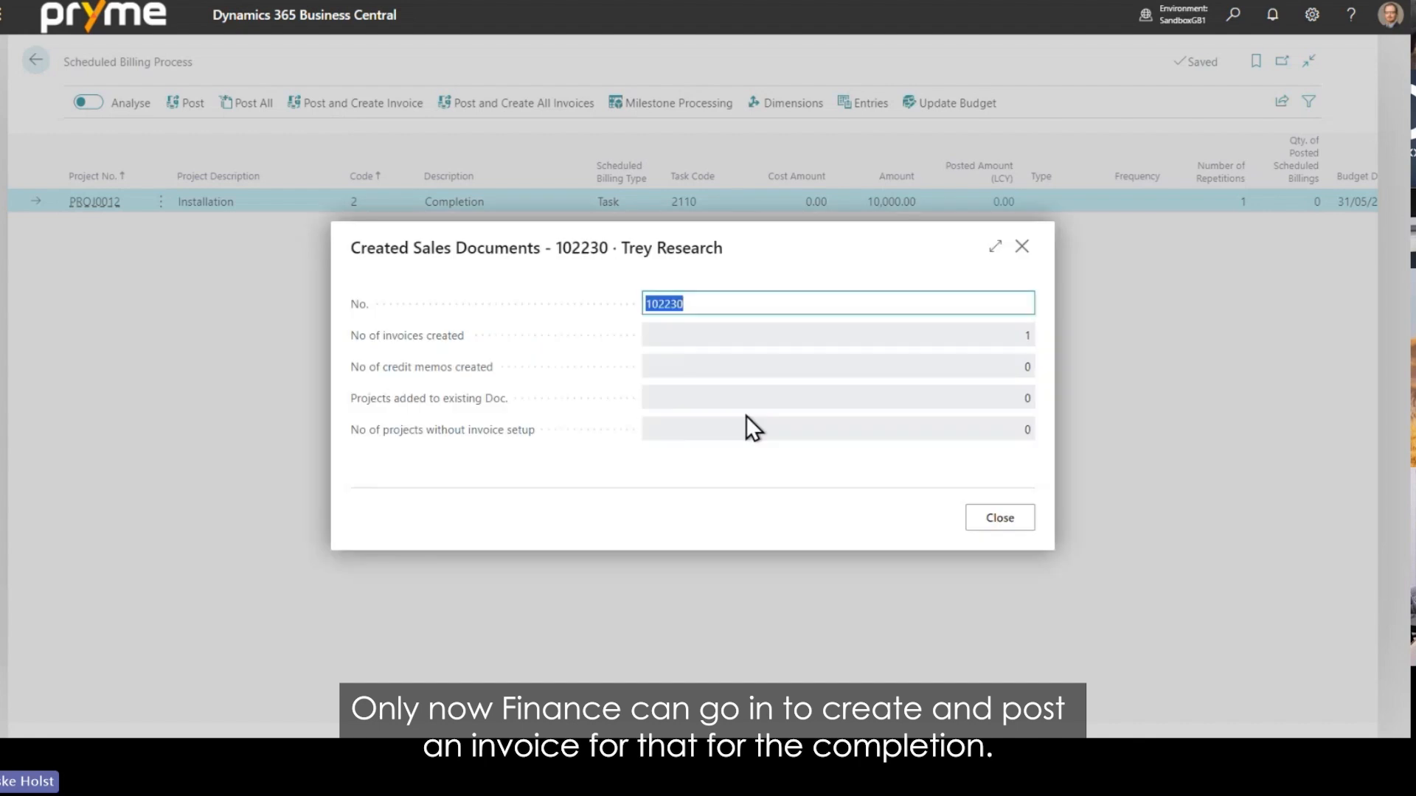
{"action": "left_click", "coordinate": [999, 518]}
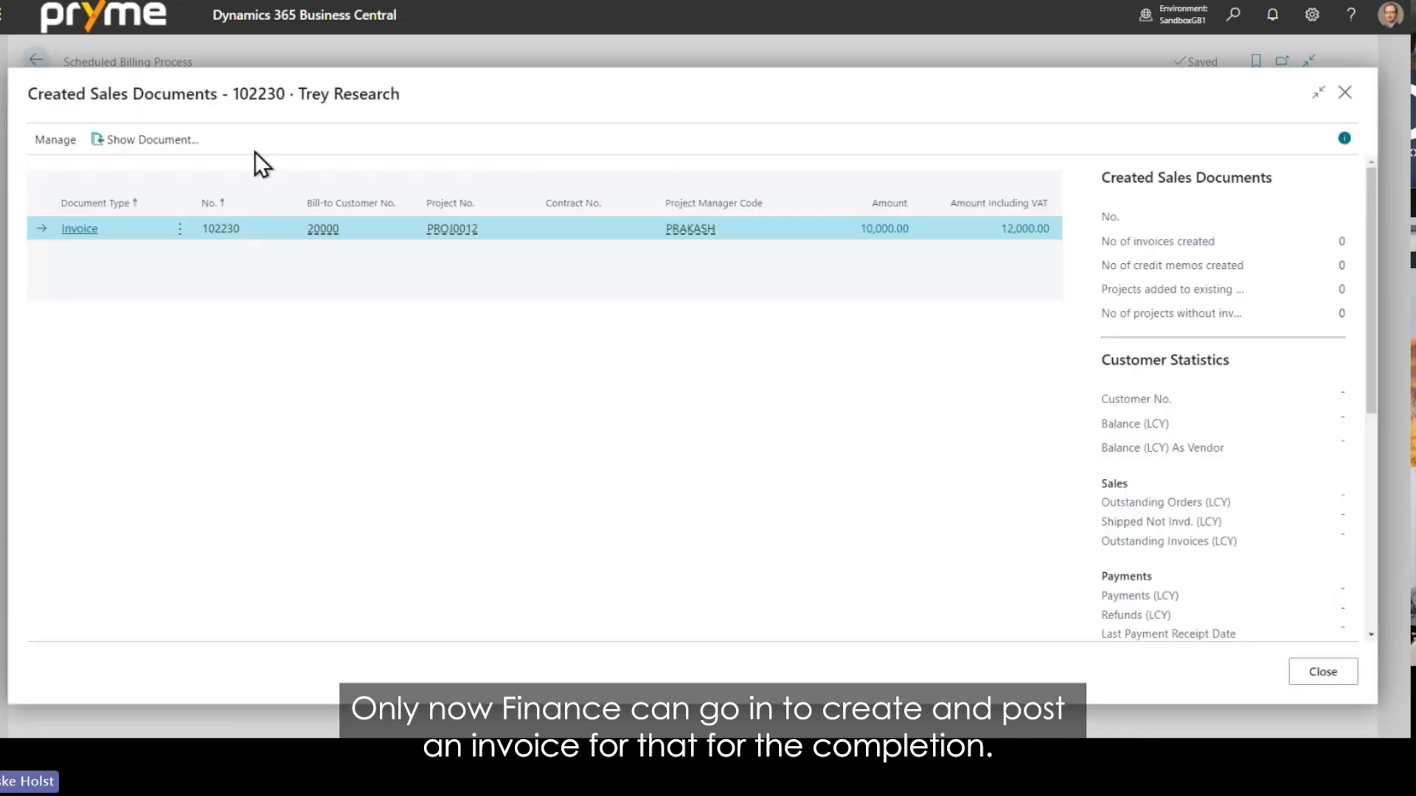
{"action": "left_click", "coordinate": [145, 140]}
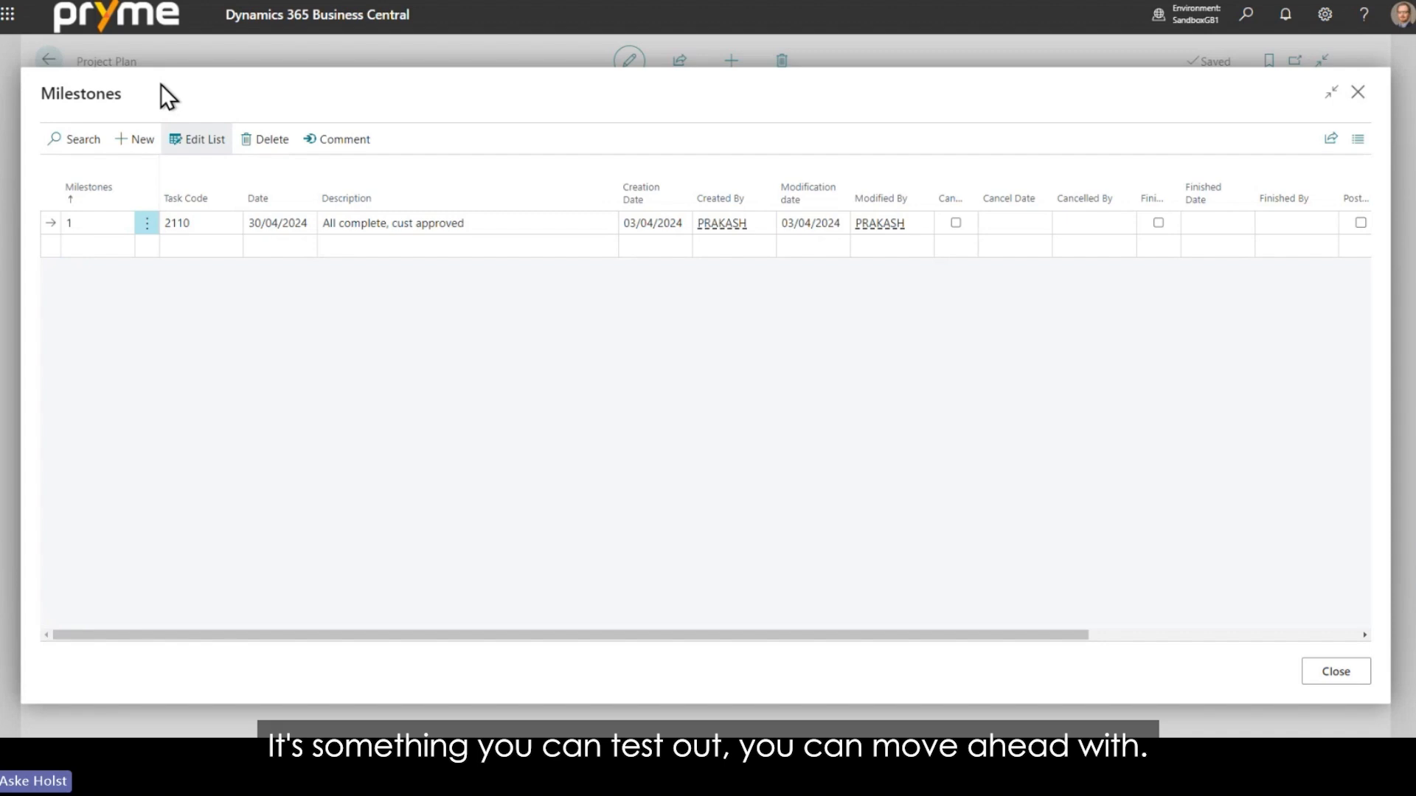
Step: Leave the milestones and the project plan, and open the scheduled billings processing list from the home page
{"action": "left_click", "coordinate": [1330, 671]}
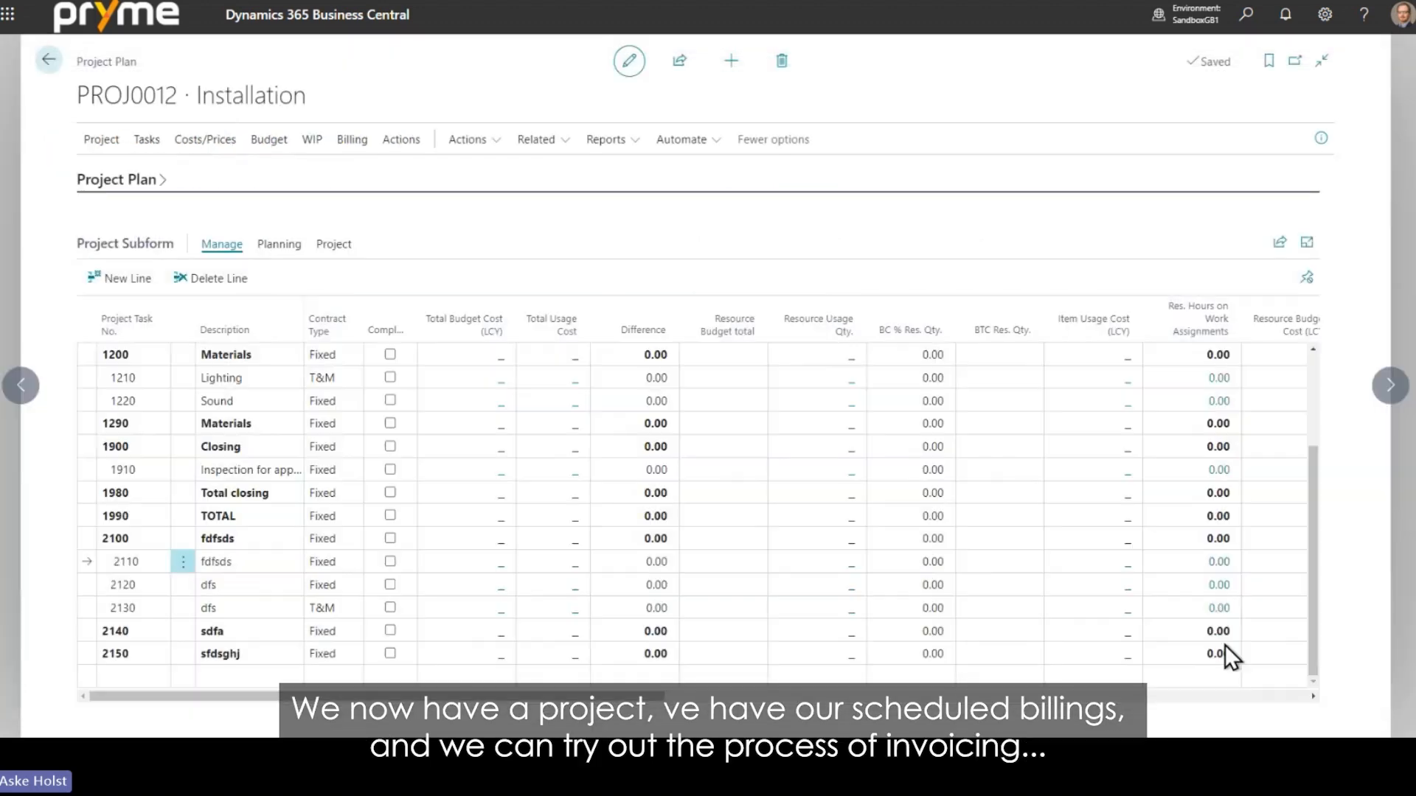
{"action": "left_click", "coordinate": [52, 75]}
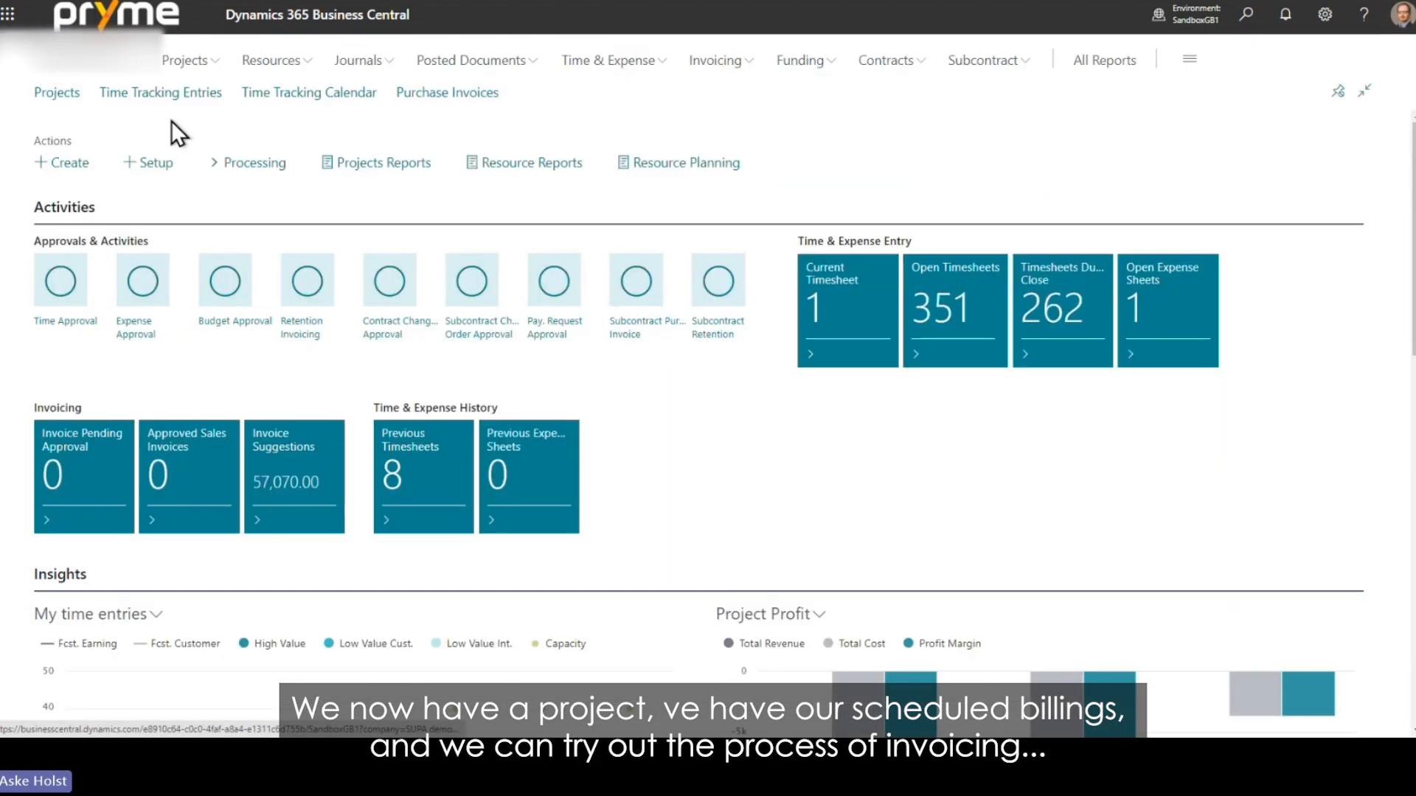
{"action": "left_click", "coordinate": [182, 165]}
{"action": "left_click", "coordinate": [290, 171]}
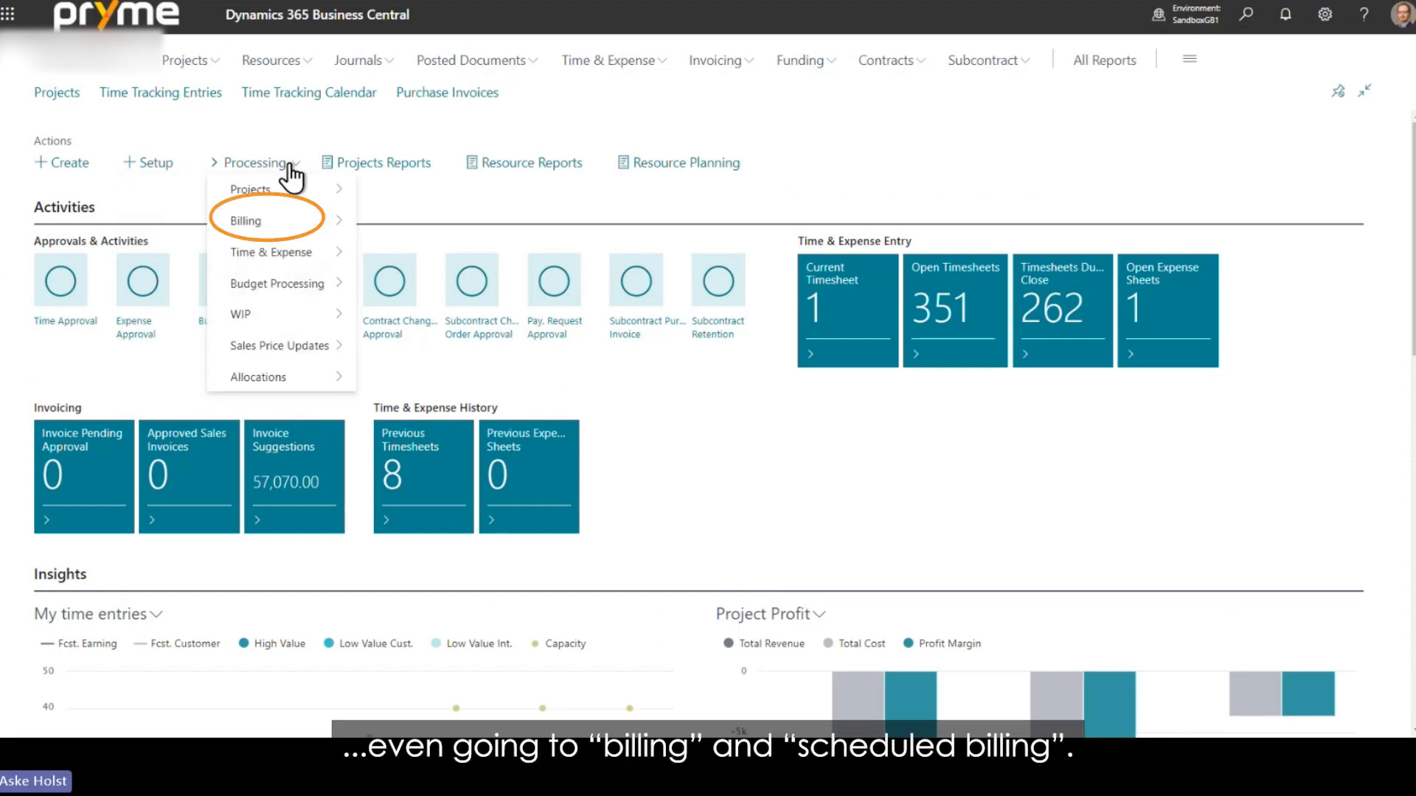
{"action": "left_click", "coordinate": [288, 229]}
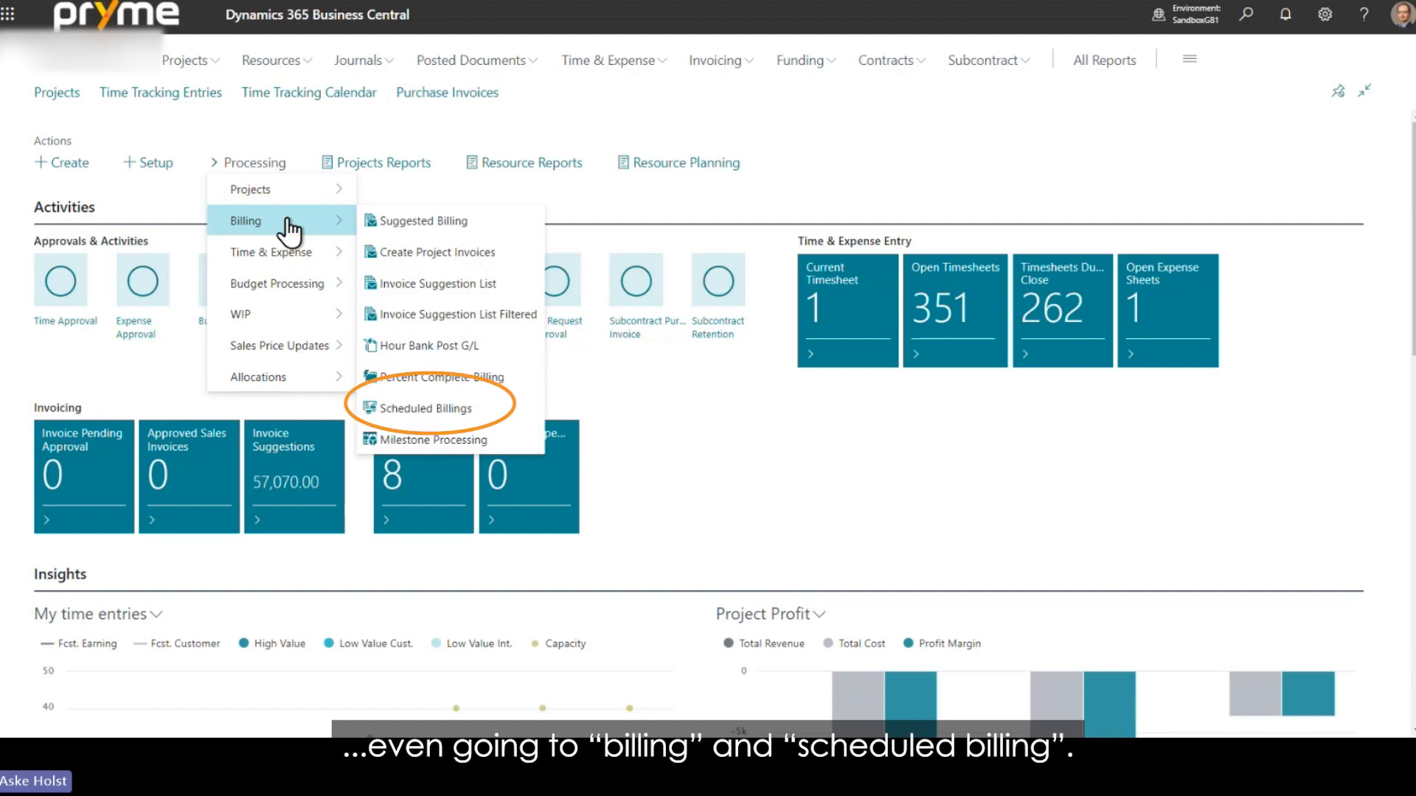
{"action": "left_click", "coordinate": [453, 413]}
Step: Post the UP-front scheduled billing with an invoice and check the unit price on its sales invoice line
{"action": "left_click", "coordinate": [302, 199]}
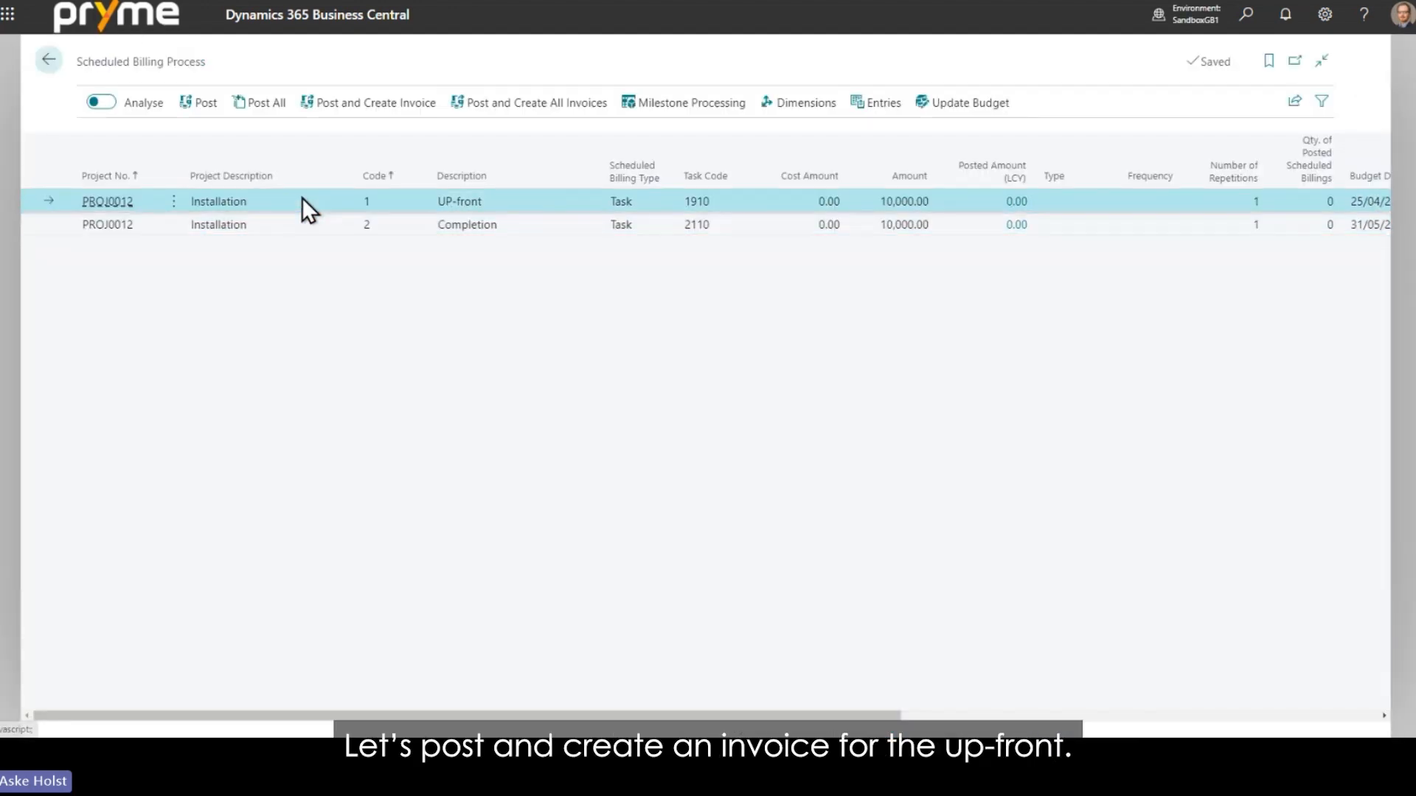
{"action": "left_click", "coordinate": [361, 105]}
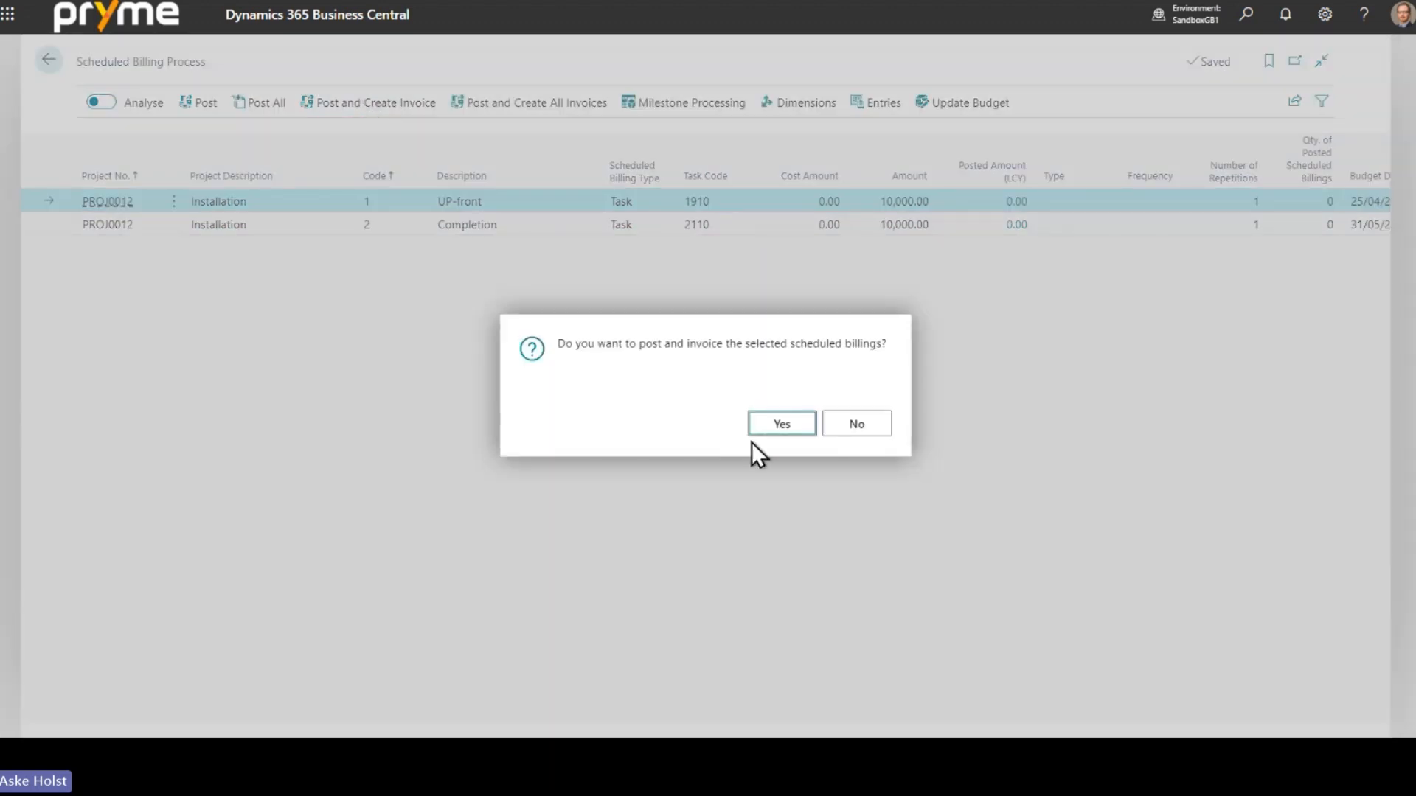
{"action": "left_click", "coordinate": [771, 429]}
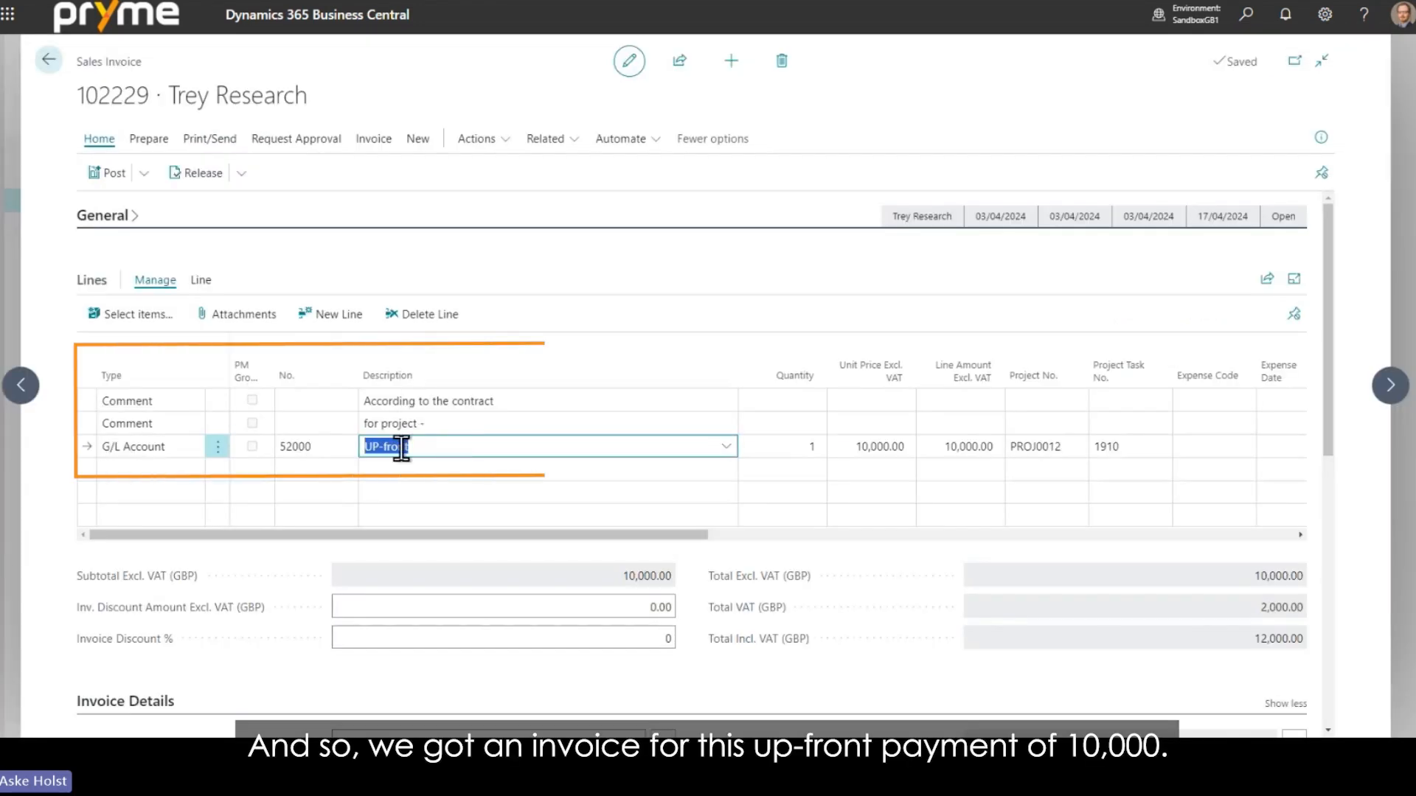
{"action": "left_click", "coordinate": [852, 447]}
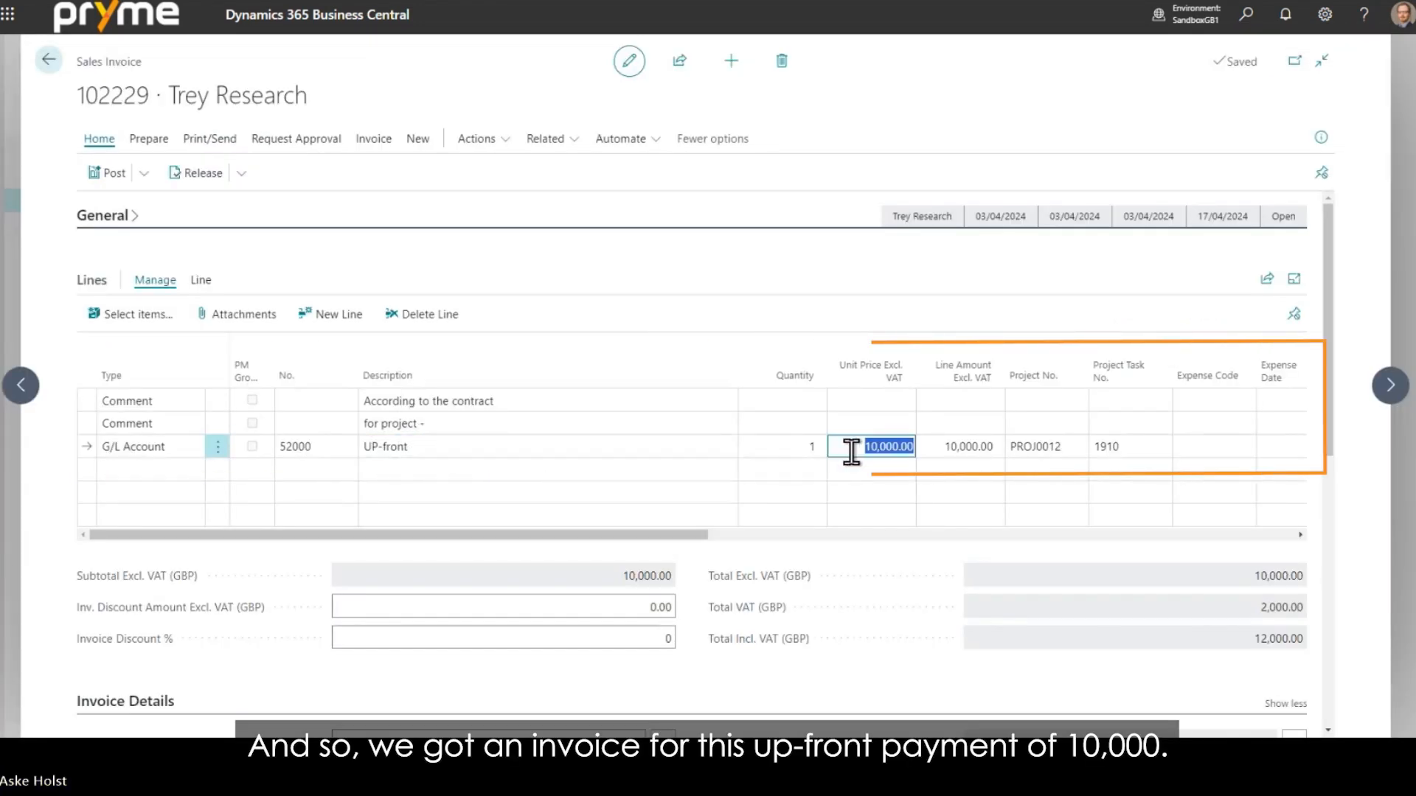